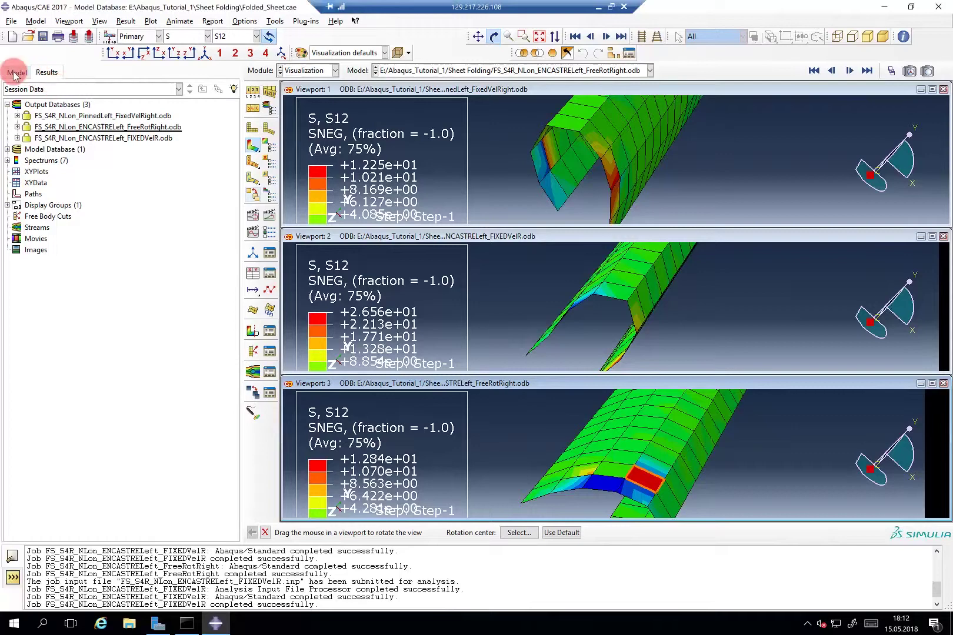
Show the model database tree with Model-1 expanded
click(17, 72)
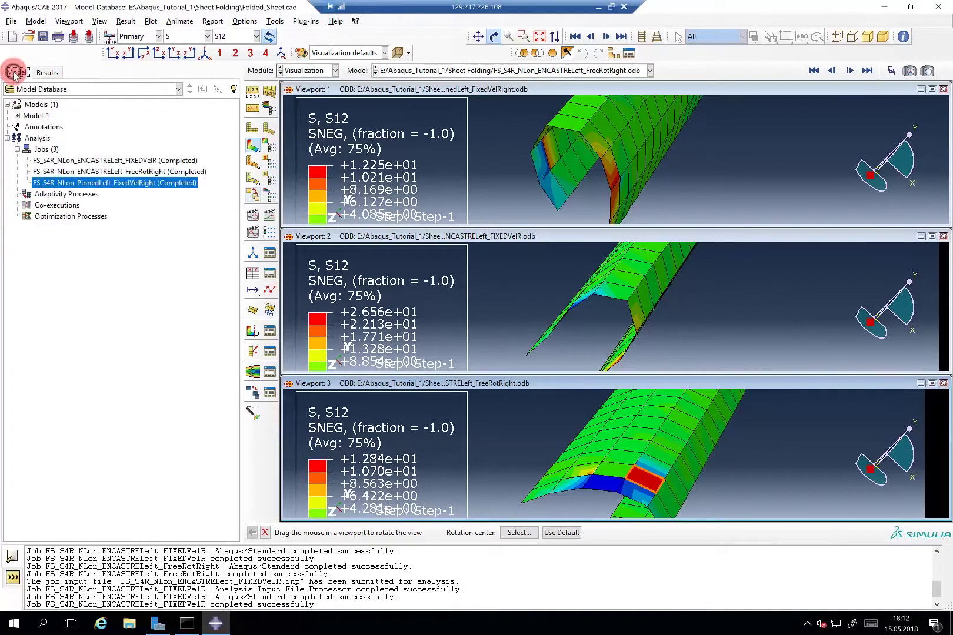
click(17, 115)
key(Escape)
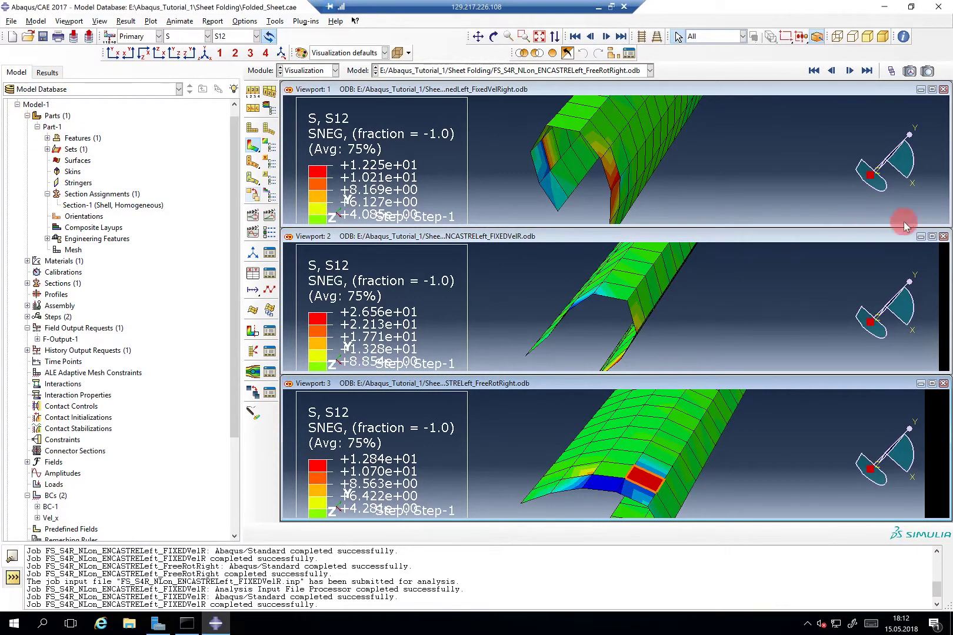
Close Viewports 2 and 3 and maximize Viewport 1 with the S12 stress plot
click(945, 236)
click(944, 383)
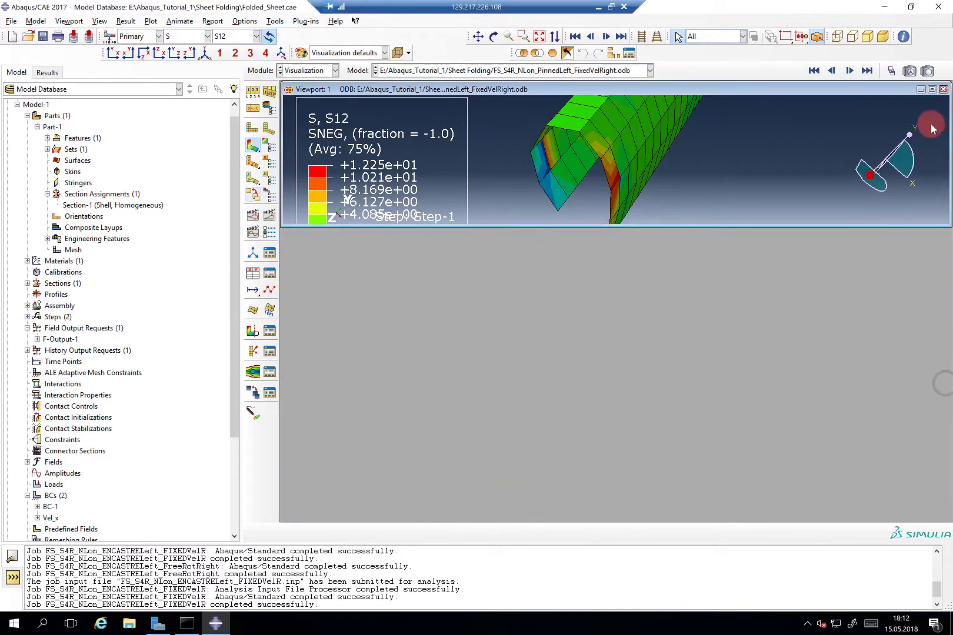
click(931, 90)
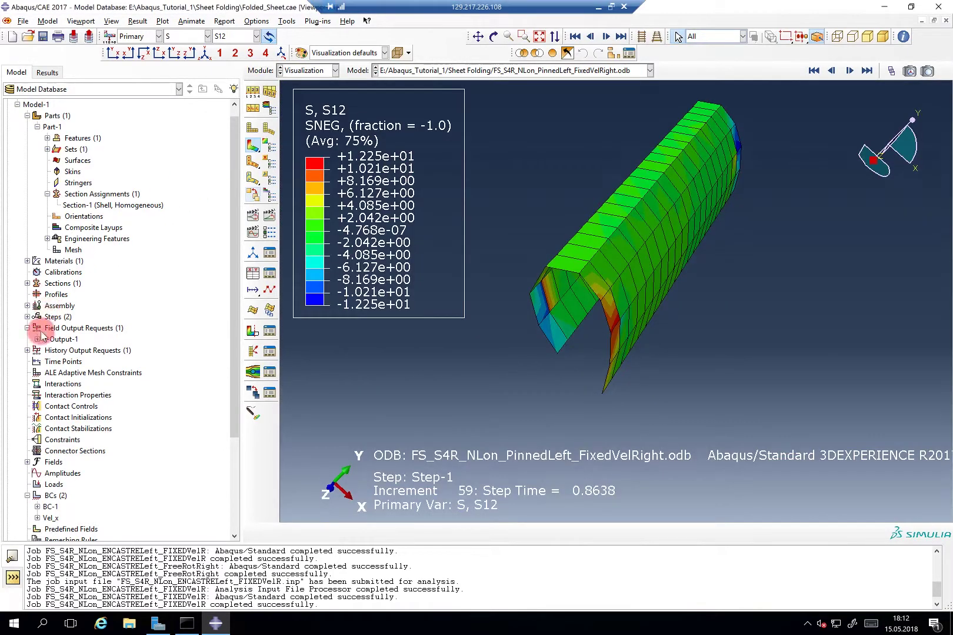
Create Part-2 as a 3D discrete rigid, revolved solid and begin its sketch
double_click(54, 115)
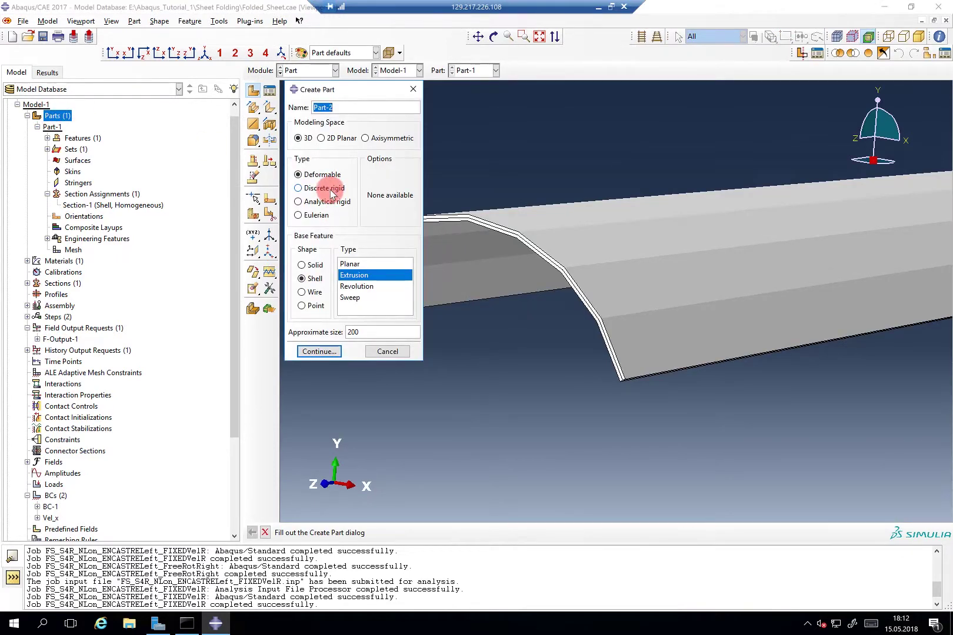
click(332, 193)
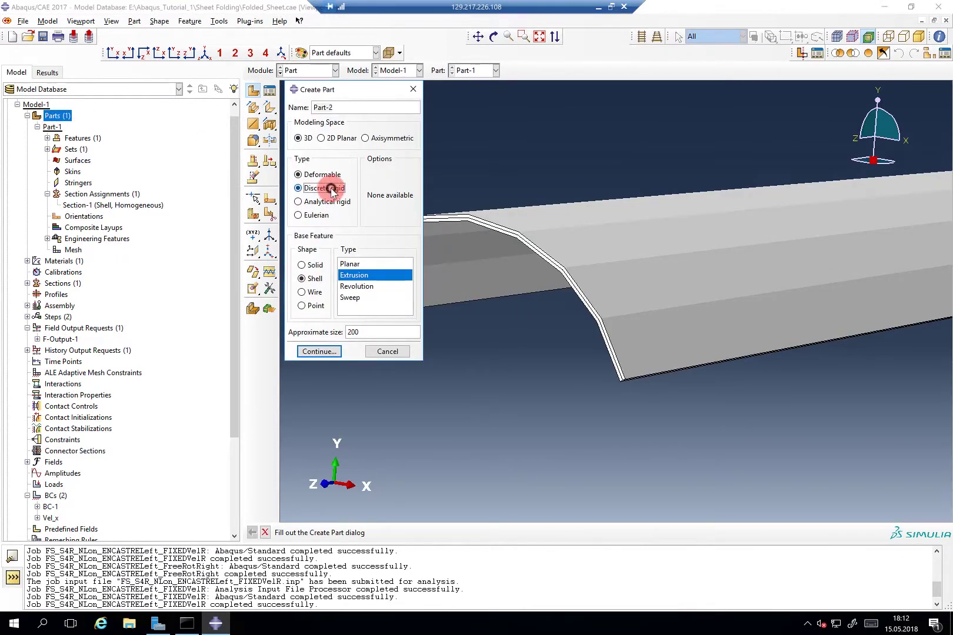
click(316, 265)
click(357, 276)
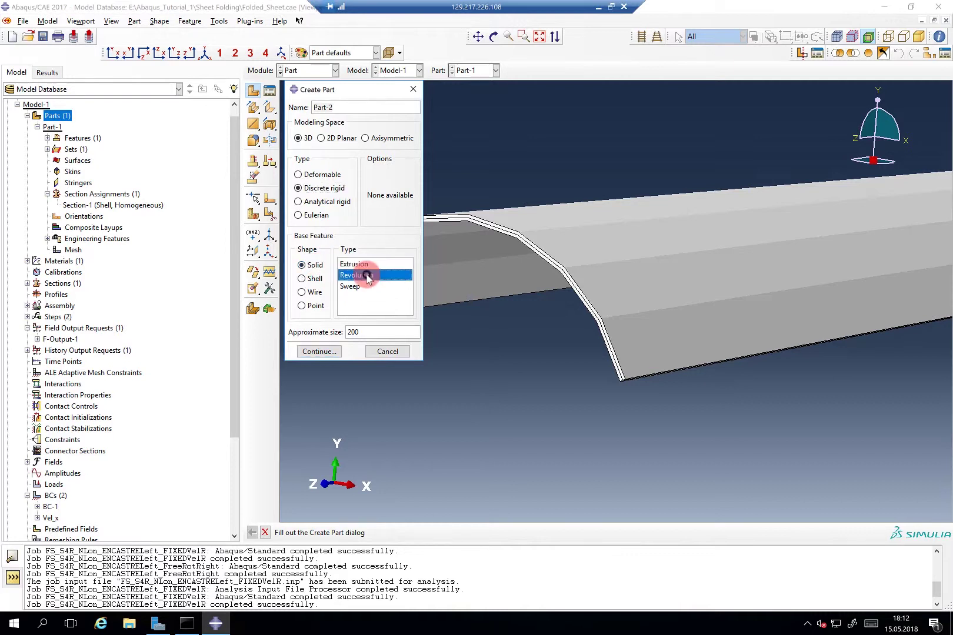
click(337, 353)
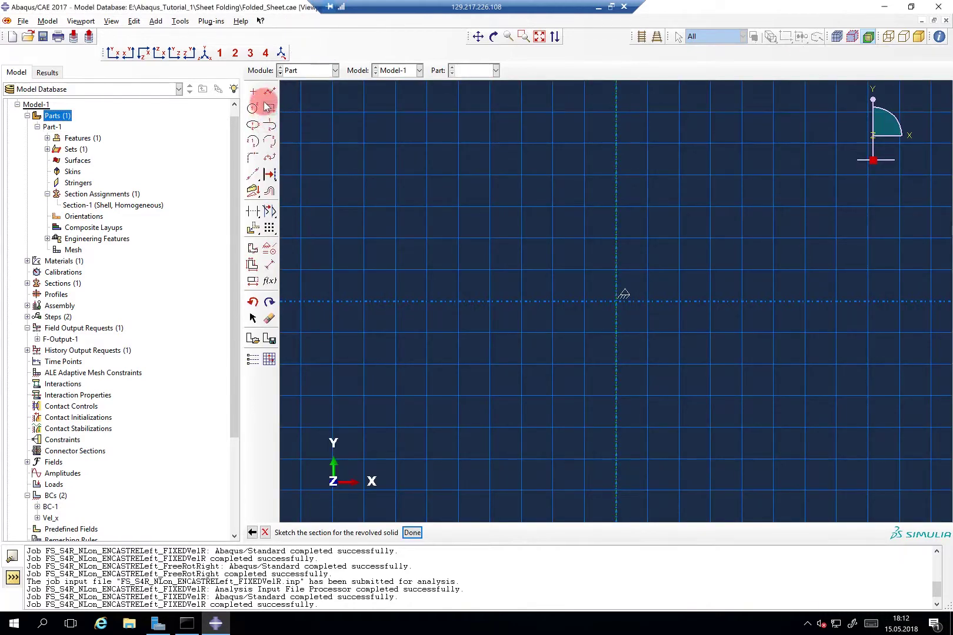
Draw a closed rectangular profile against the axis, 10 units wide, with connected lines
click(269, 93)
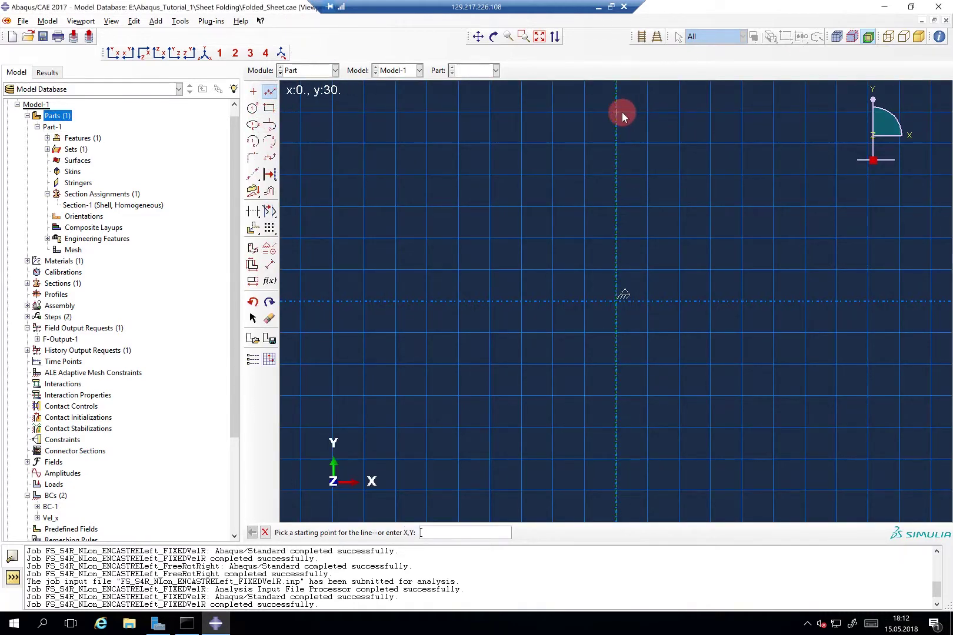
click(618, 111)
click(678, 111)
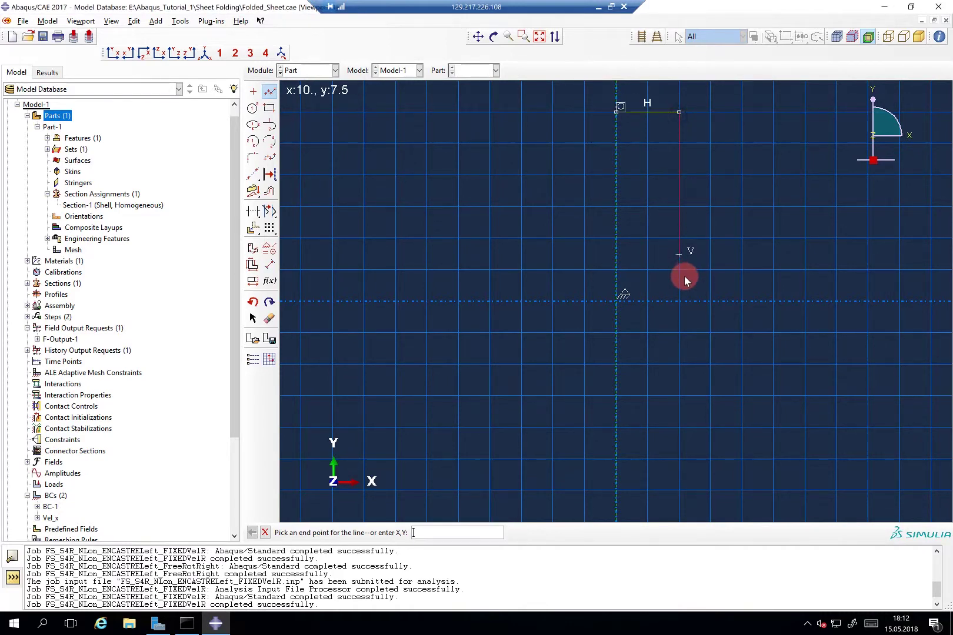
click(679, 301)
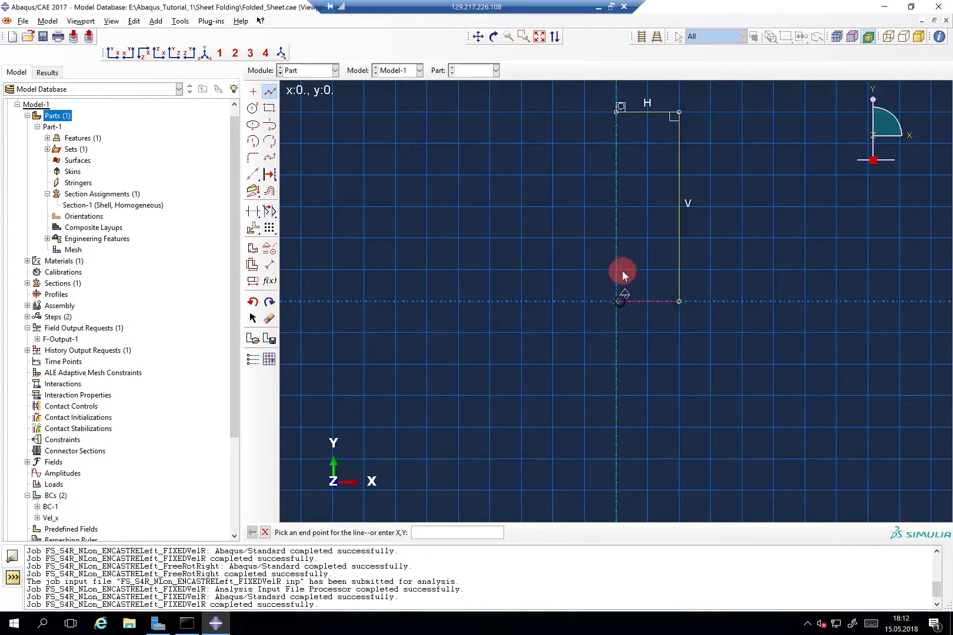
click(616, 302)
click(617, 112)
key(Escape)
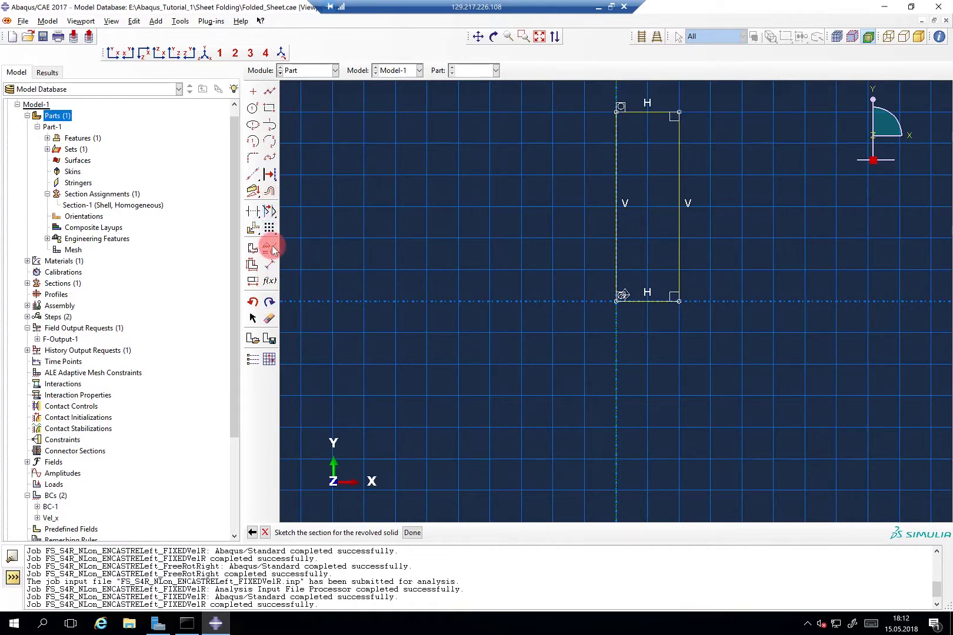
Round the lower-right corner with an R10 fillet and finish the sketch
click(253, 158)
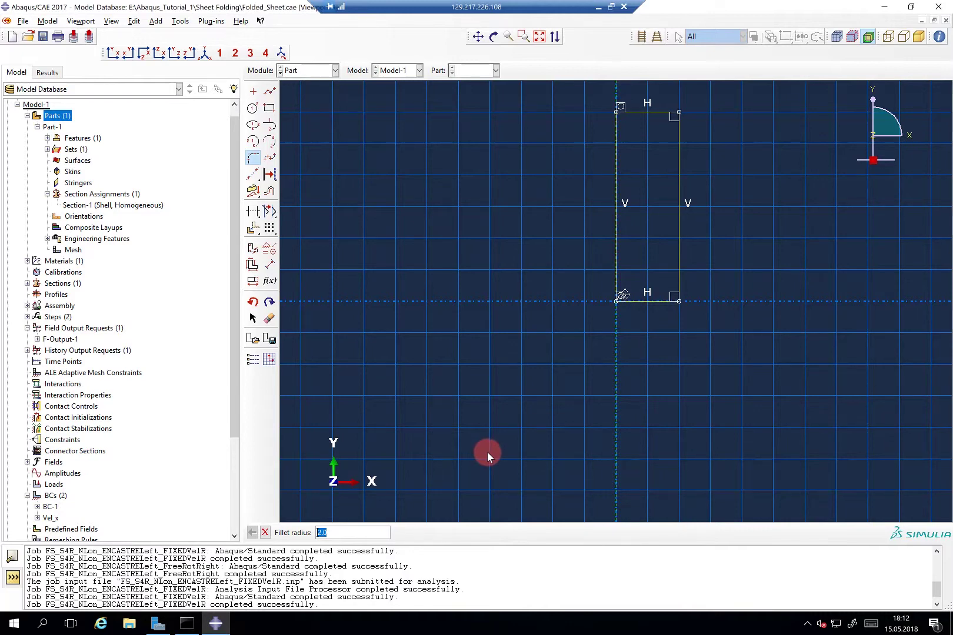
key(Return)
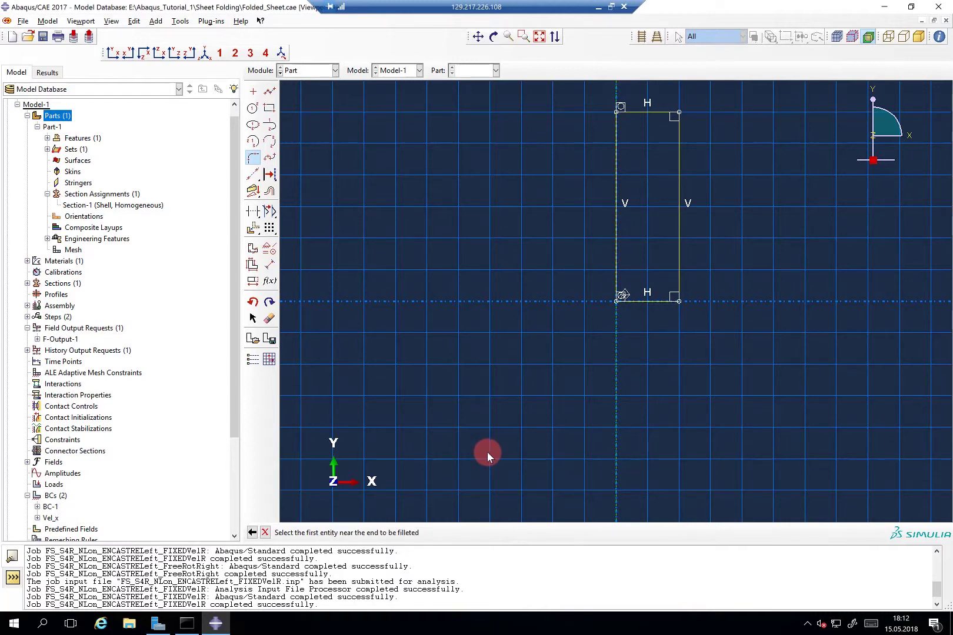
click(659, 301)
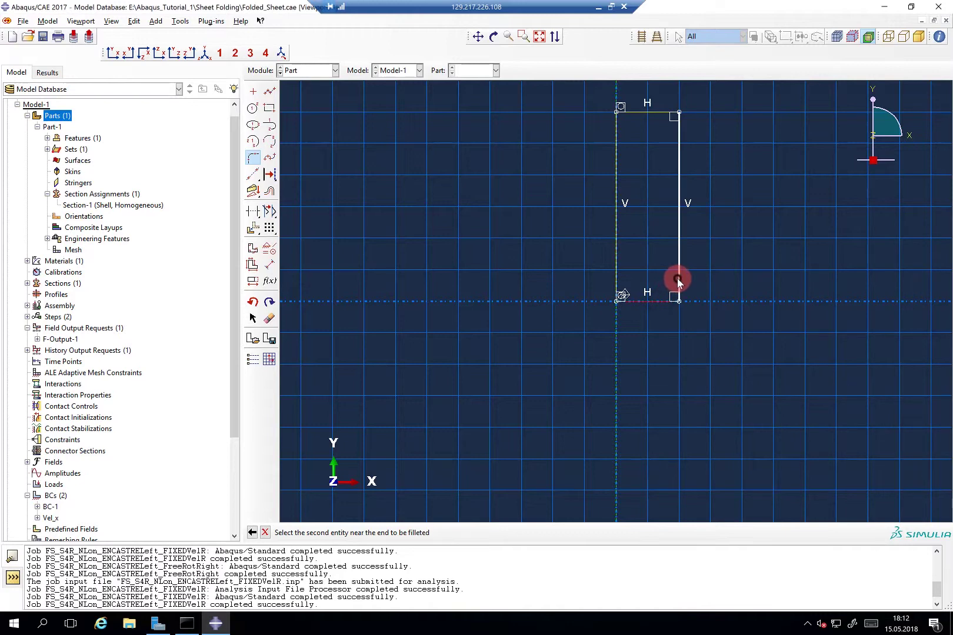
click(676, 278)
middle_click(716, 279)
middle_click(716, 278)
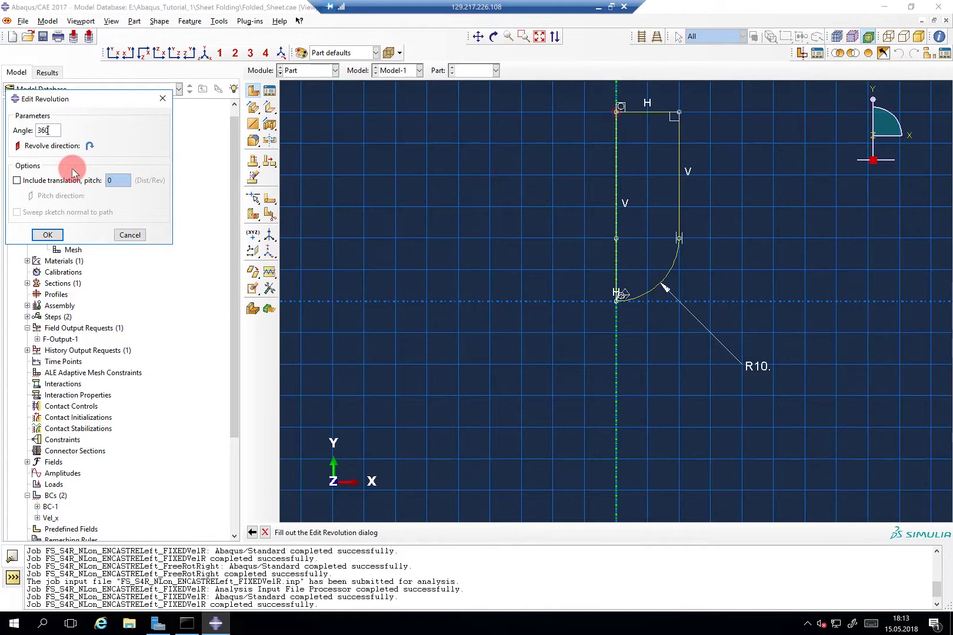
Revolve the profile 360° into Part-2, review its features, and switch to meshing it
click(49, 235)
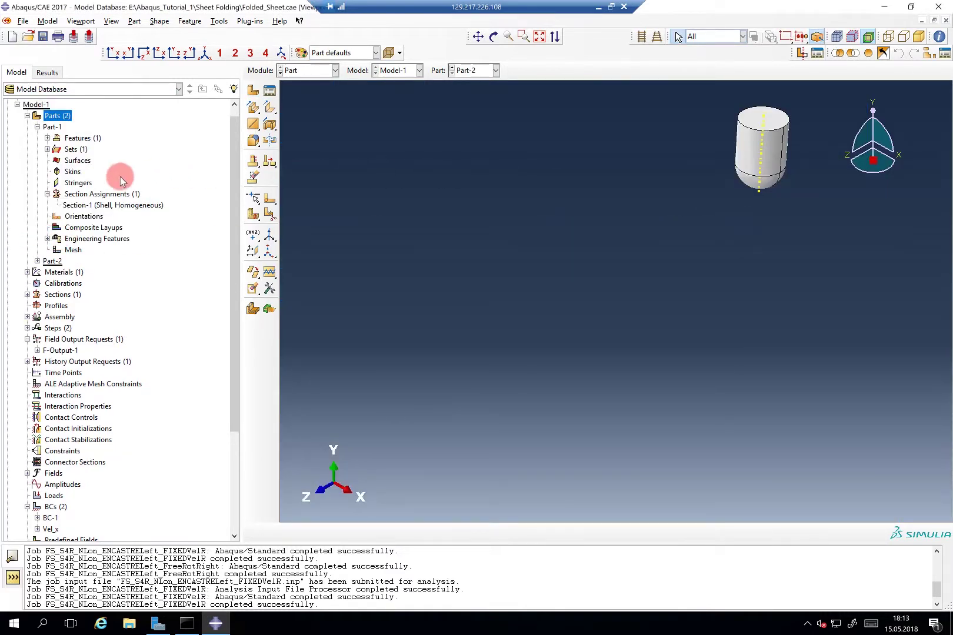
click(37, 261)
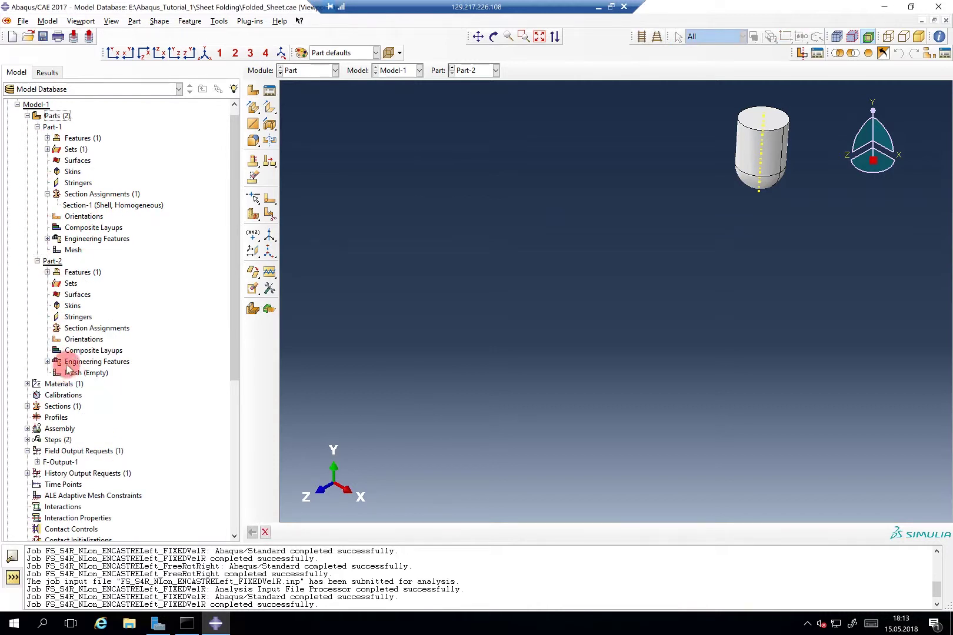
click(64, 272)
click(47, 272)
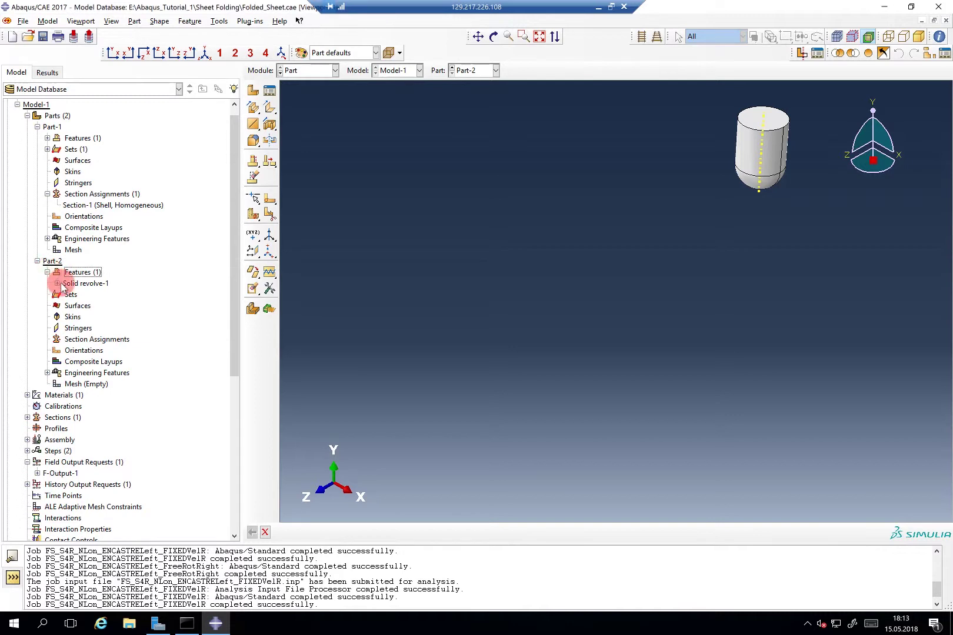
click(58, 283)
click(69, 274)
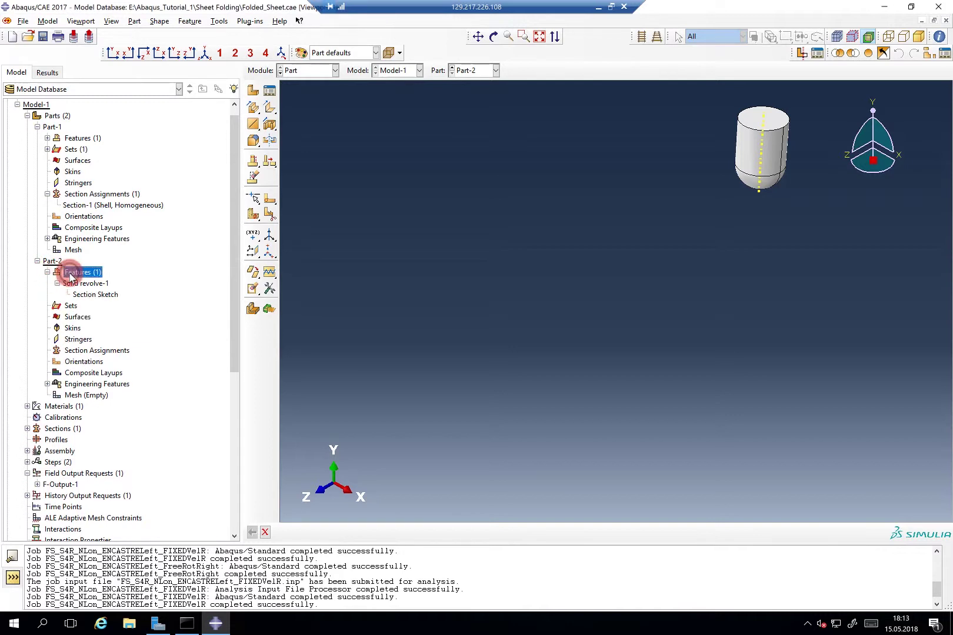
click(56, 263)
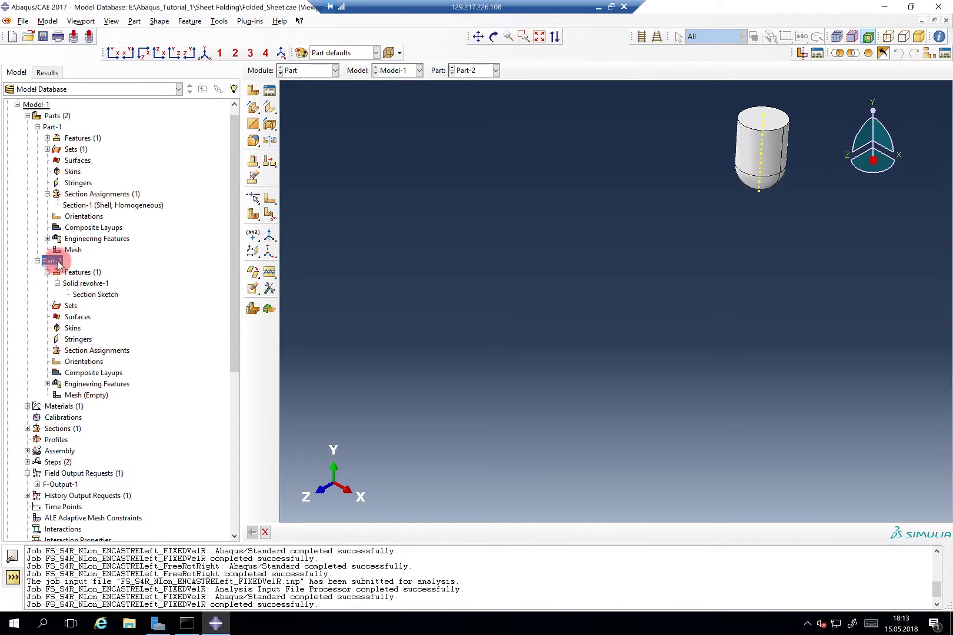
click(55, 266)
double_click(73, 395)
click(254, 94)
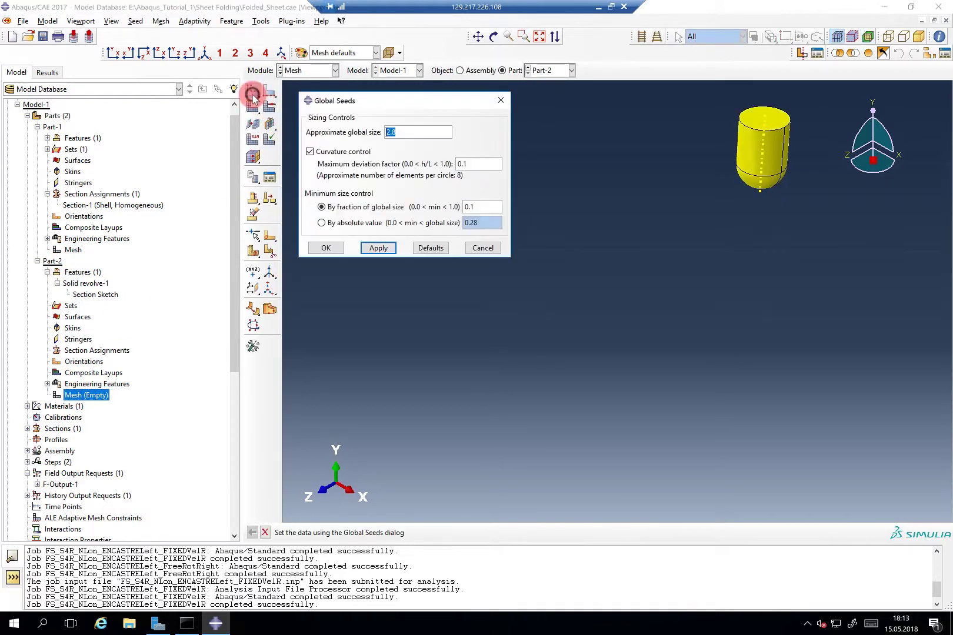
click(378, 248)
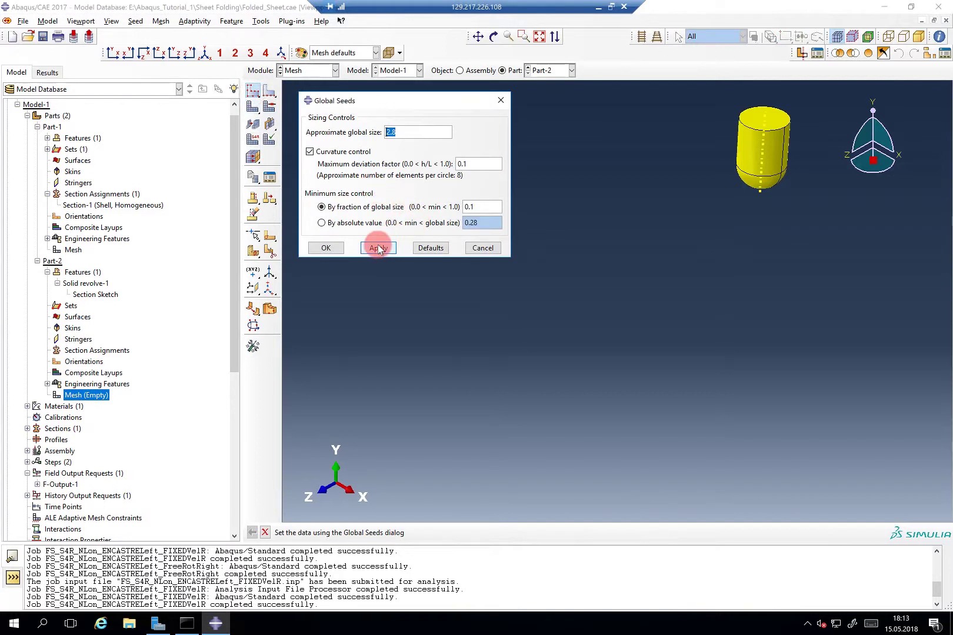
click(326, 247)
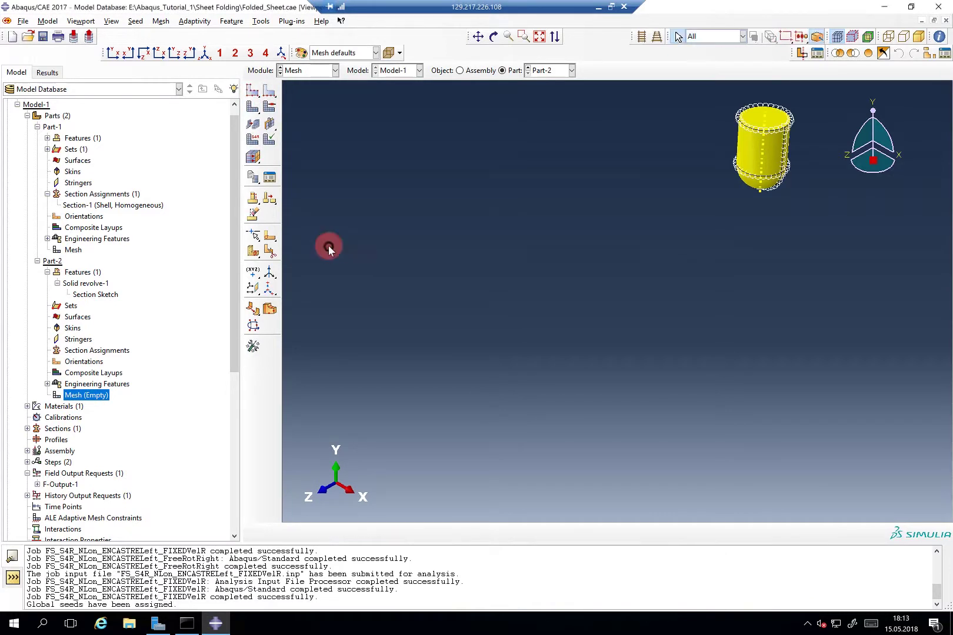
click(252, 106)
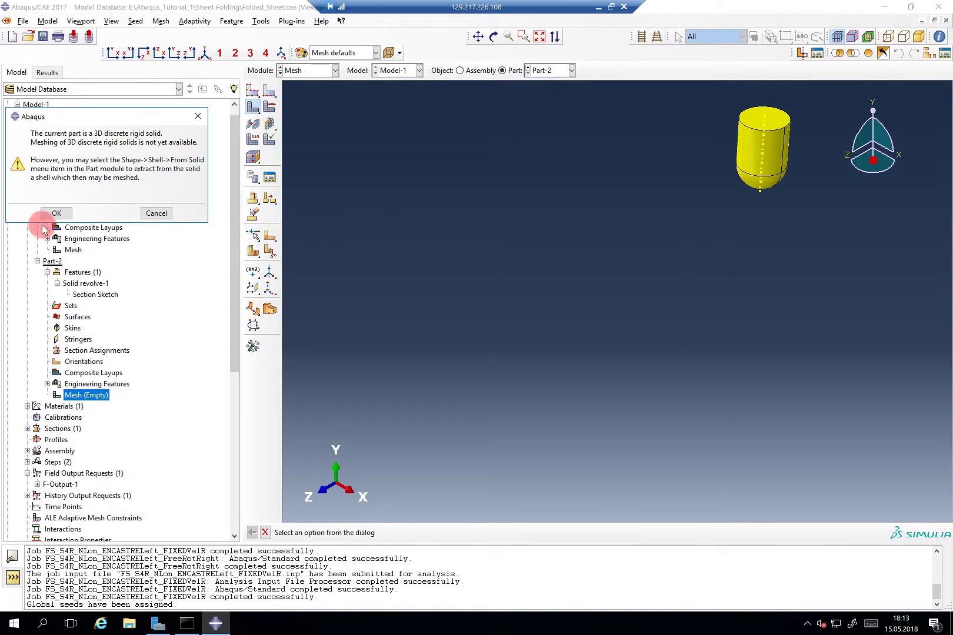
click(57, 213)
ctrl+alt+middle_drag(618, 215, 567, 293)
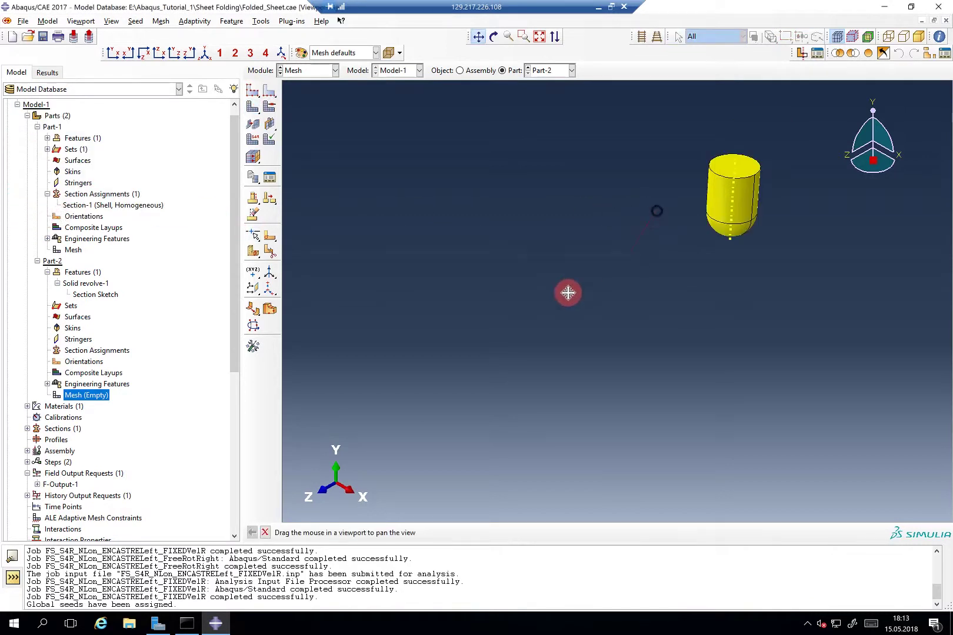
ctrl+alt+right_drag(568, 292, 634, 311)
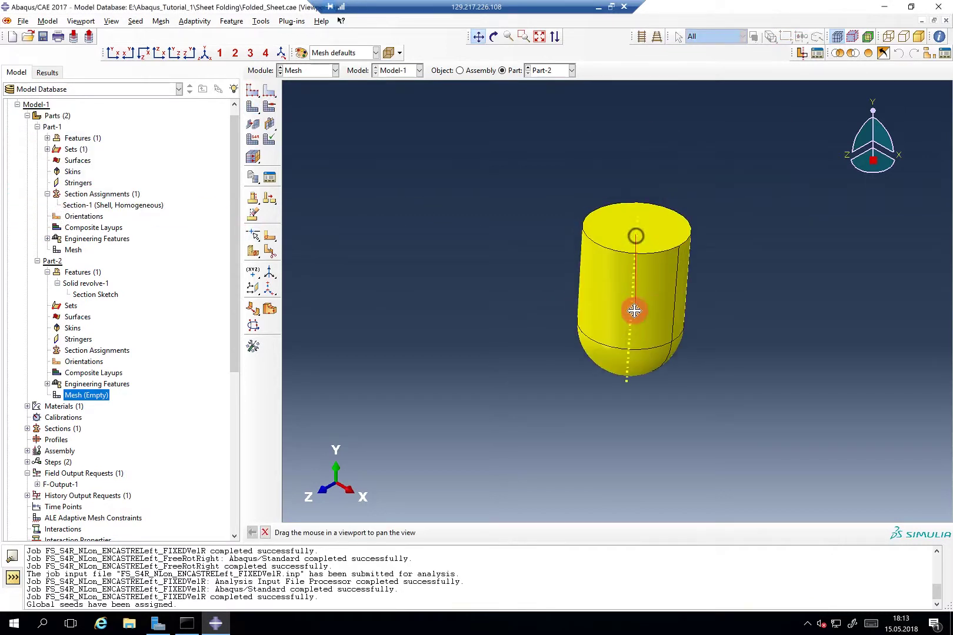
click(253, 106)
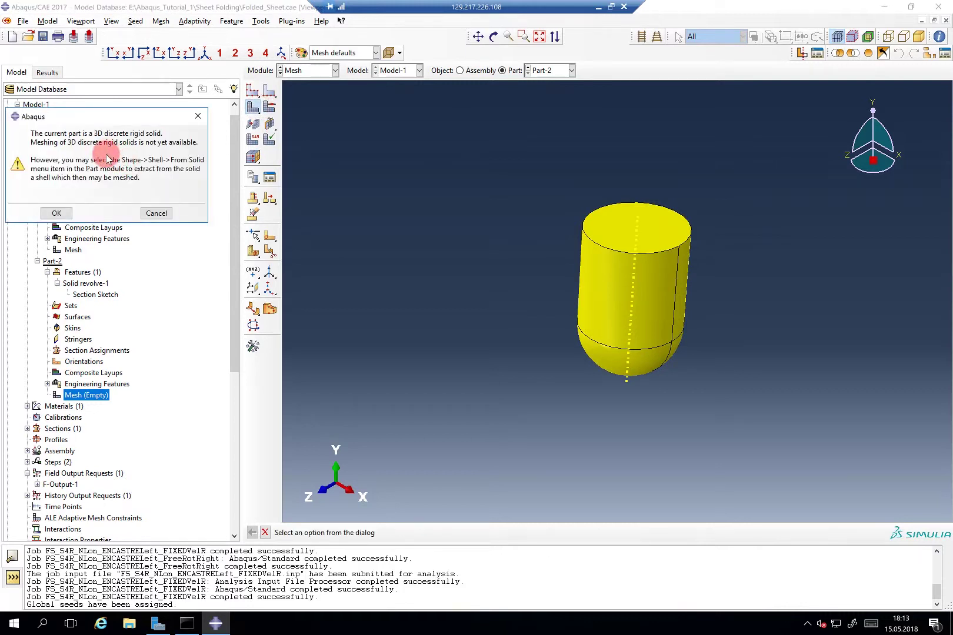
click(198, 116)
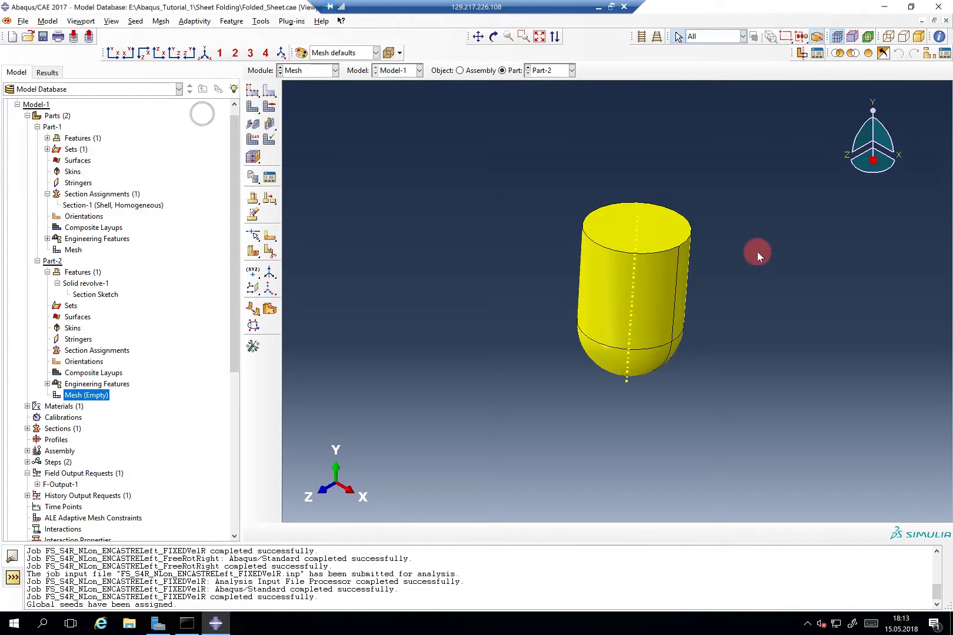
click(587, 275)
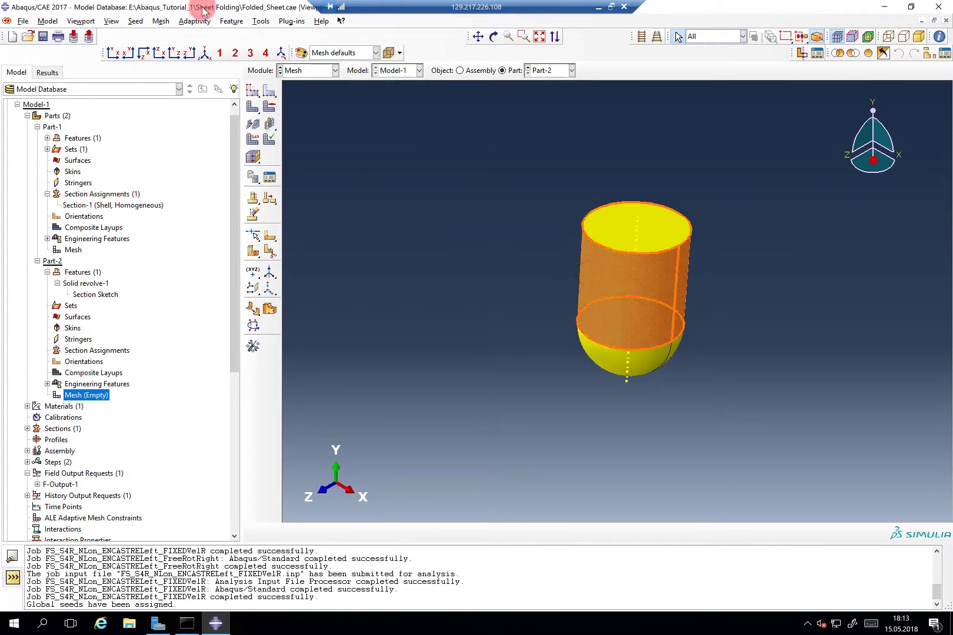
drag(487, 173, 788, 476)
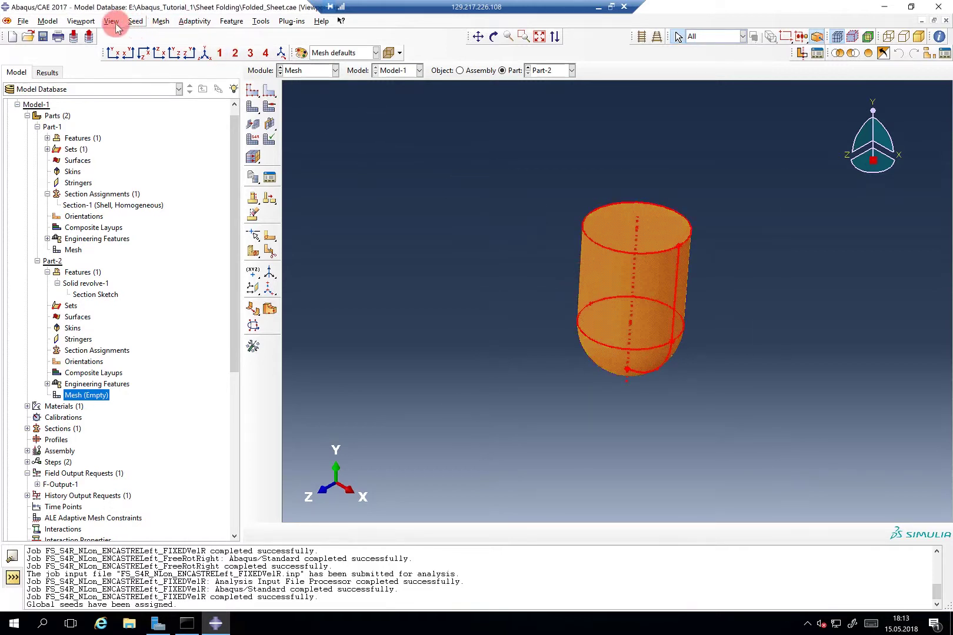
In the Part module, convert Part-2's solid cell into a shell from its faces
click(308, 70)
click(310, 84)
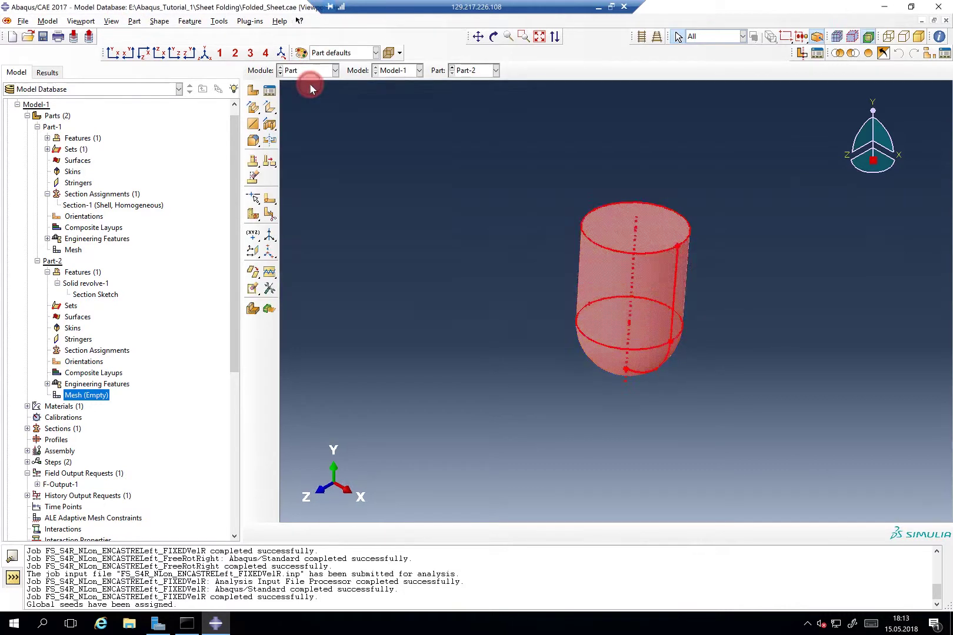
click(160, 21)
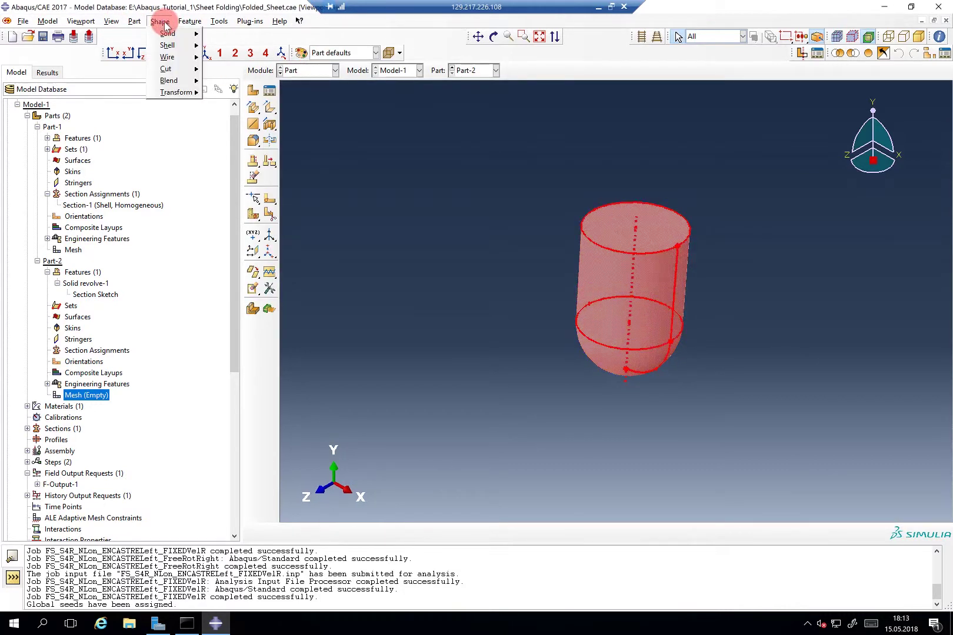
mouse_move(170, 46)
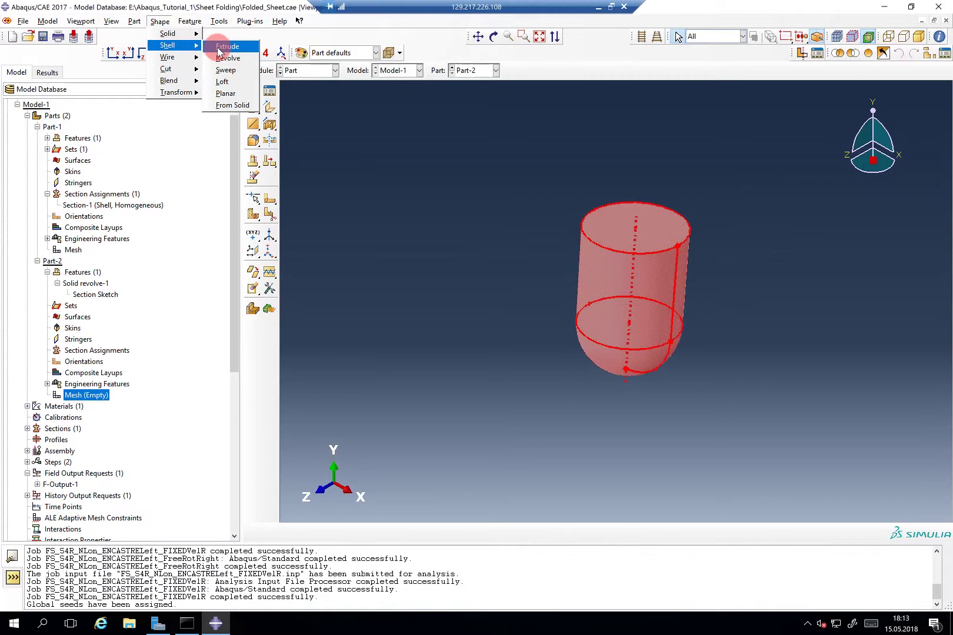
click(234, 104)
middle_click(494, 170)
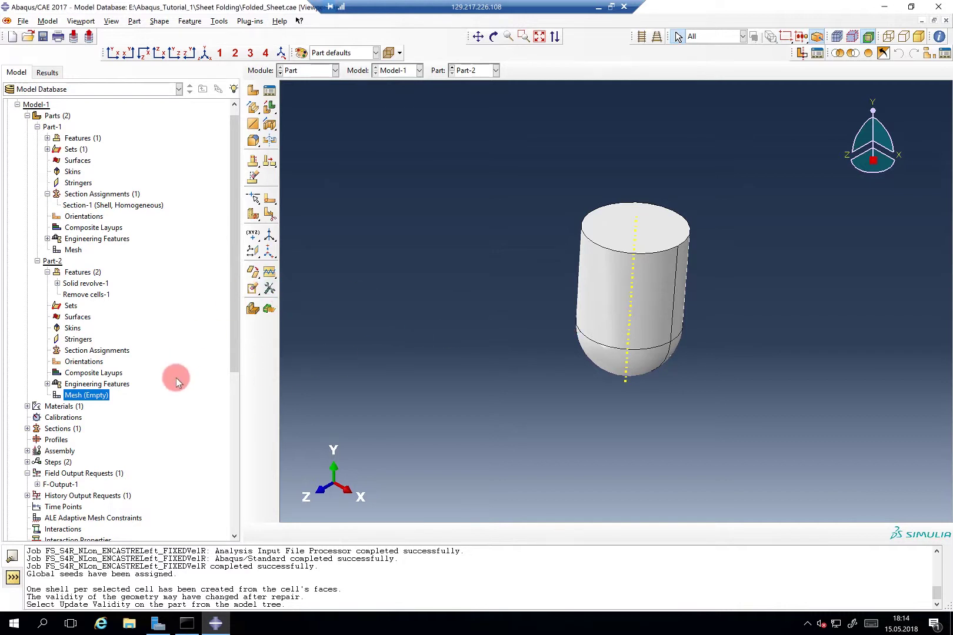
Mesh Part-2 into 624 shell elements and orbit around the meshed punch
double_click(105, 395)
click(252, 109)
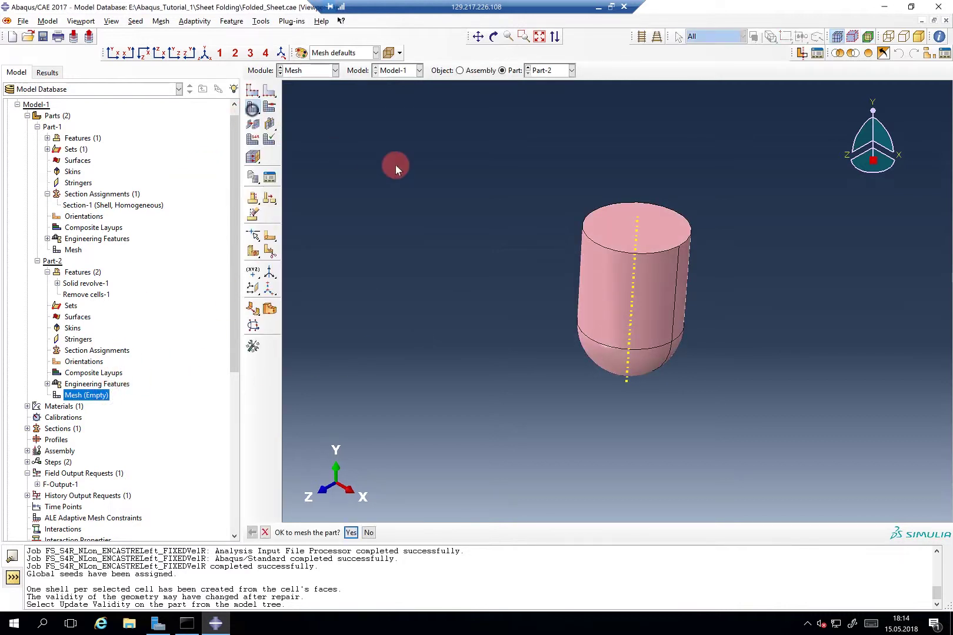
middle_click(439, 175)
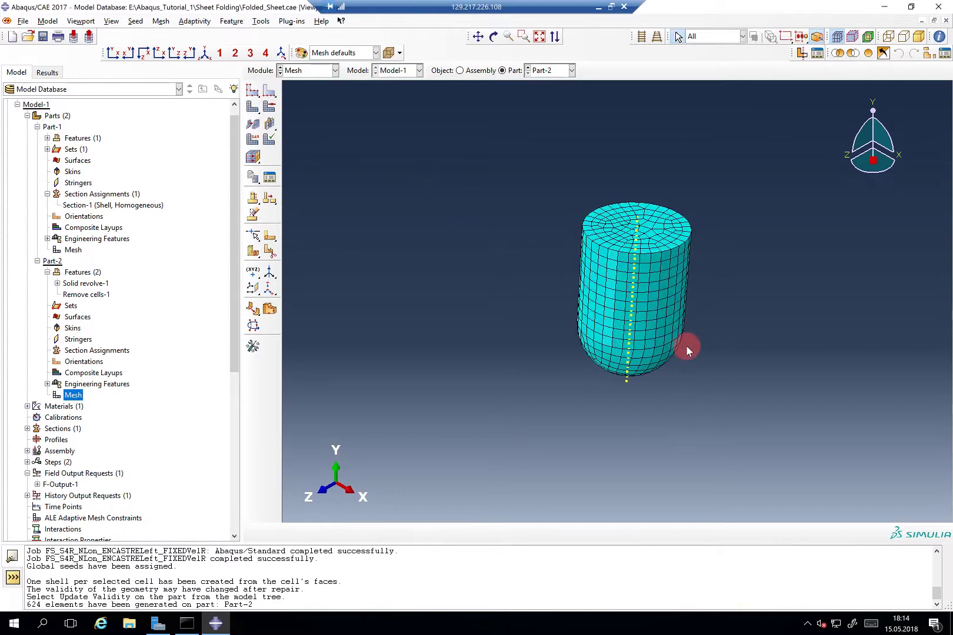
ctrl+alt+drag(667, 240, 655, 159)
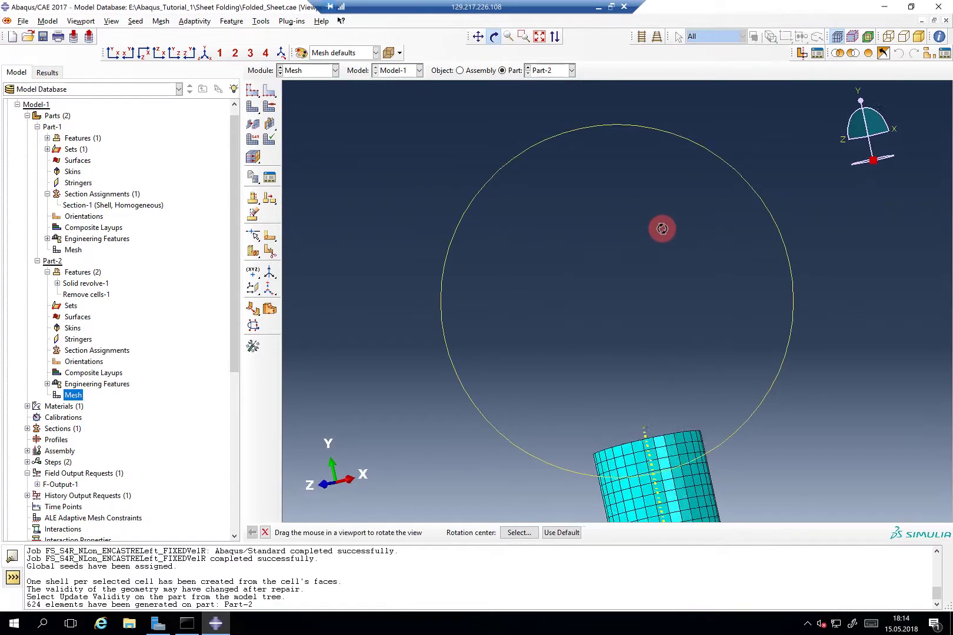
ctrl+alt+middle_drag(629, 456, 578, 230)
ctrl+alt+drag(578, 230, 634, 423)
ctrl+alt+middle_click(634, 423)
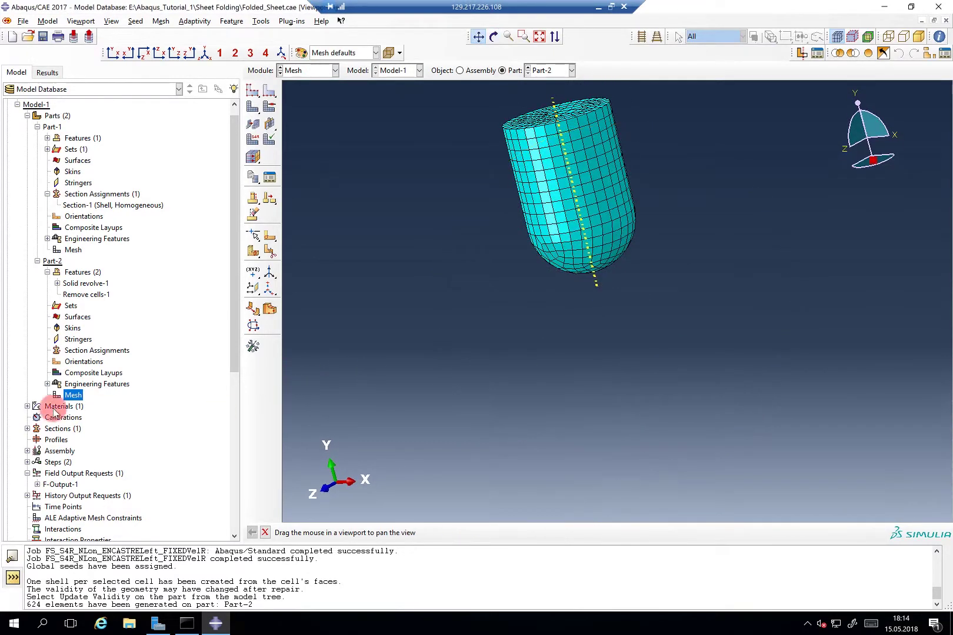
Add a Part-2 instance to the assembly alongside the curved sheet
click(27, 450)
double_click(65, 461)
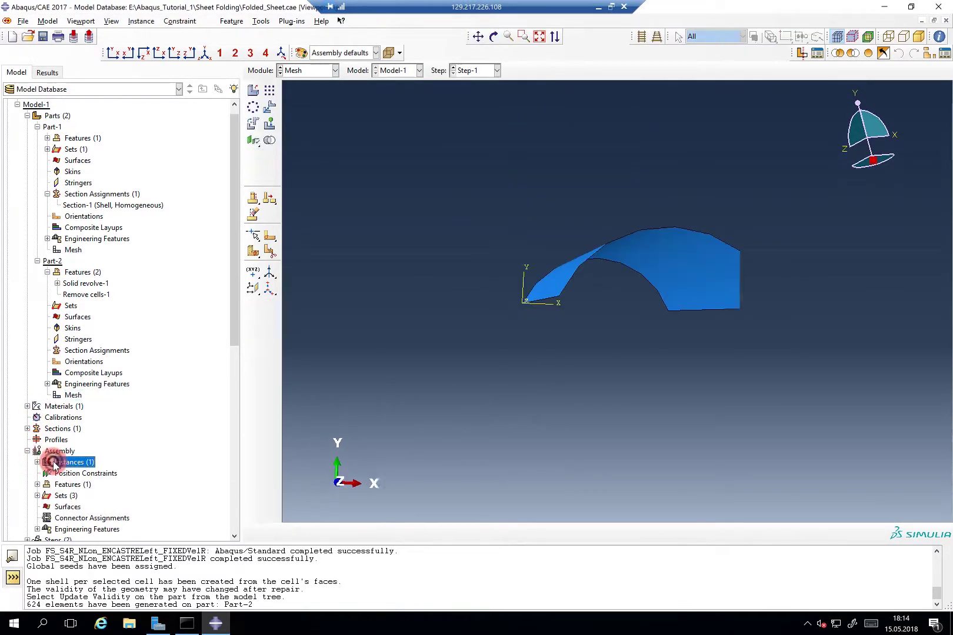
click(214, 219)
click(249, 354)
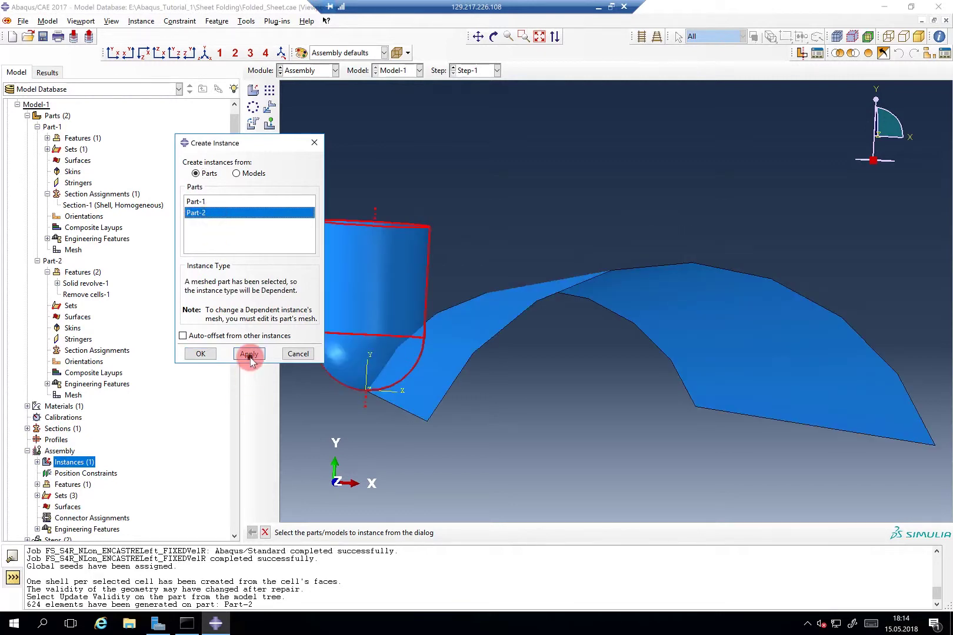
click(215, 354)
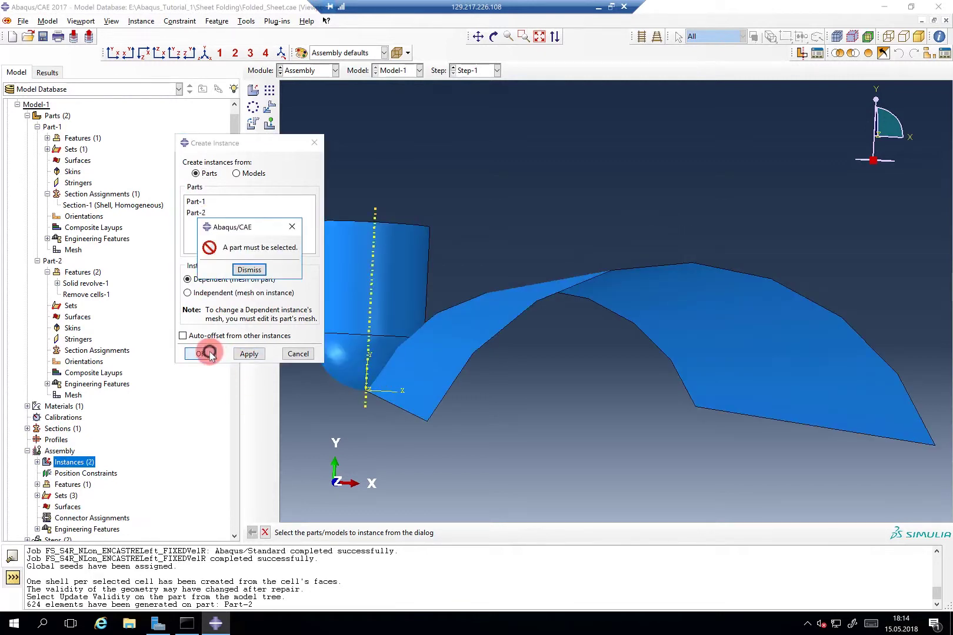
click(256, 271)
click(314, 143)
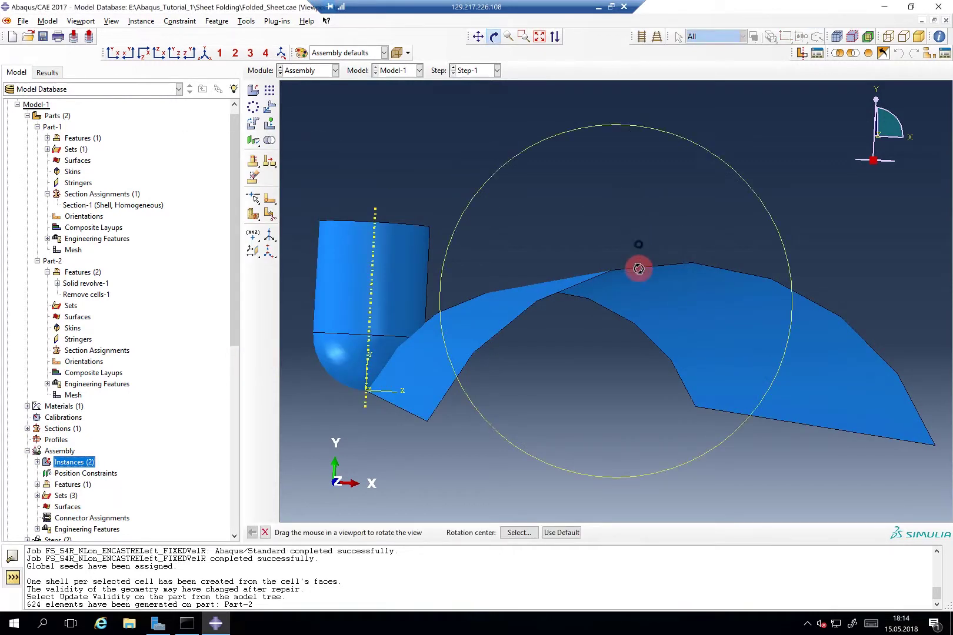
ctrl+alt+drag(638, 267, 537, 259)
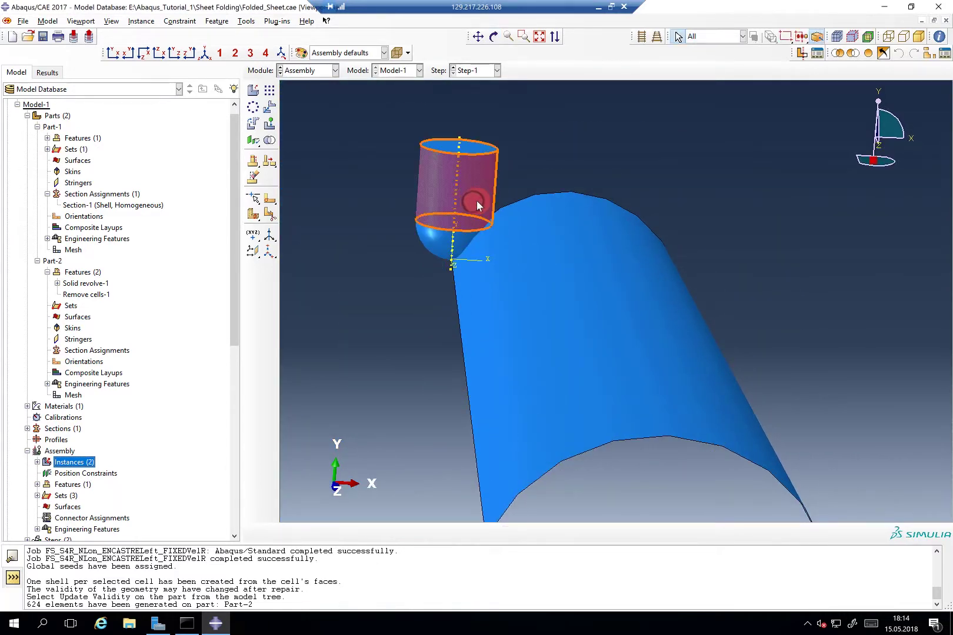
Translate the punch instance Part-2-1 from start point 0,0,0
click(270, 107)
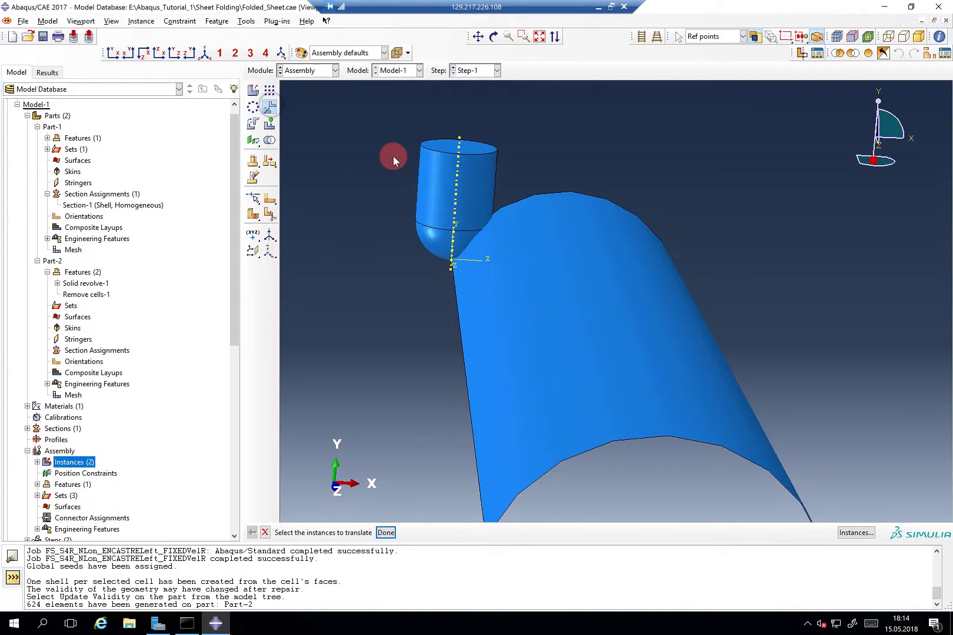
click(442, 191)
middle_click(401, 188)
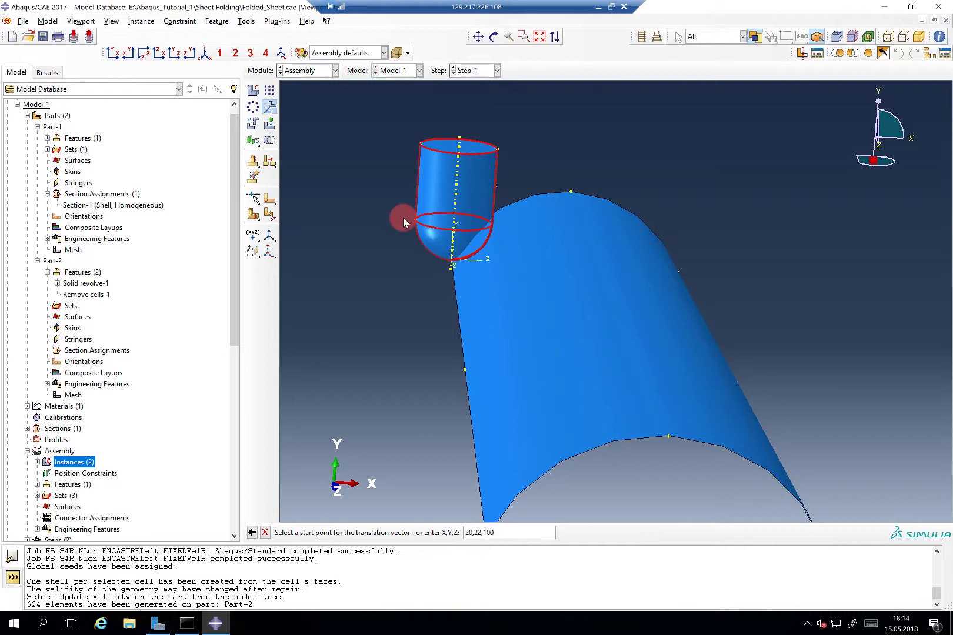
key(Return)
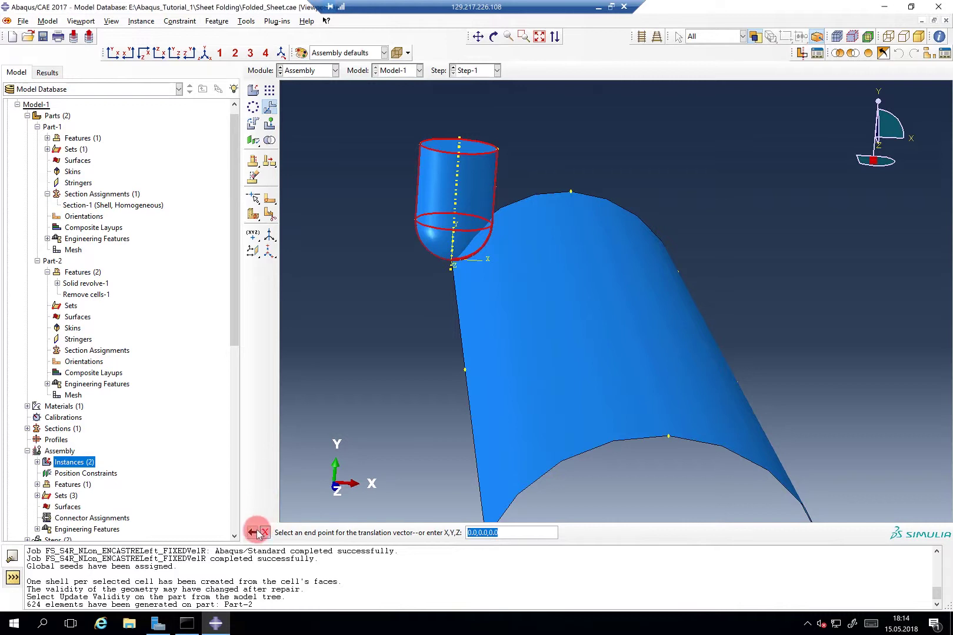
click(252, 532)
key(ctrl+c)
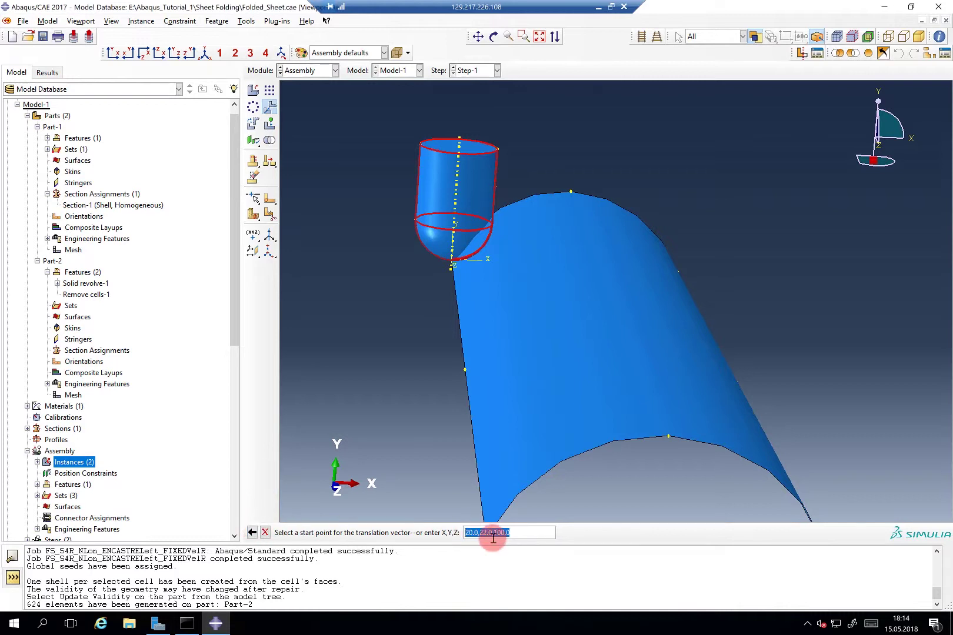
text(0)
key(Return)
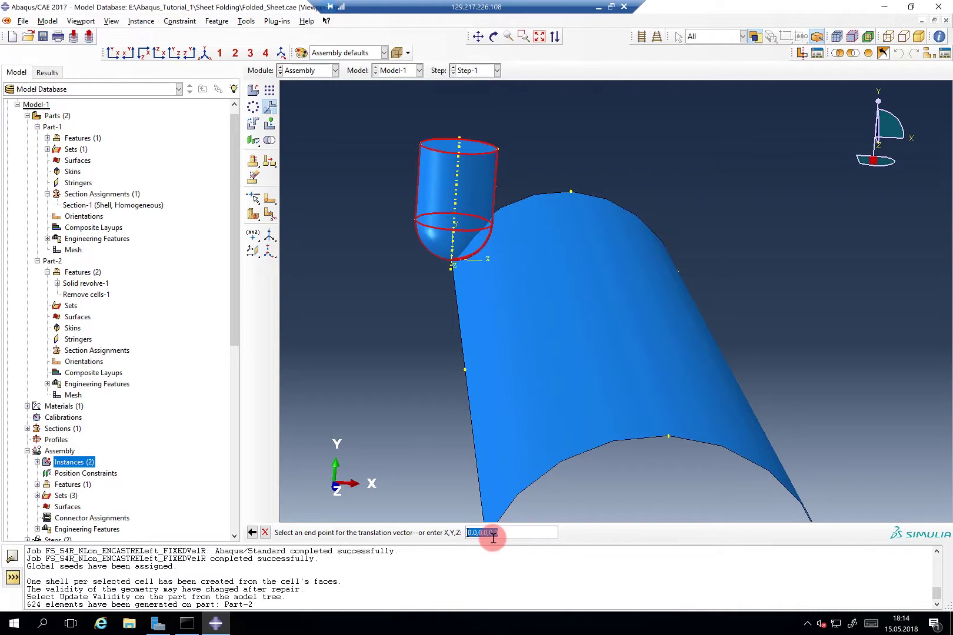
key(ctrl+v)
key(Return)
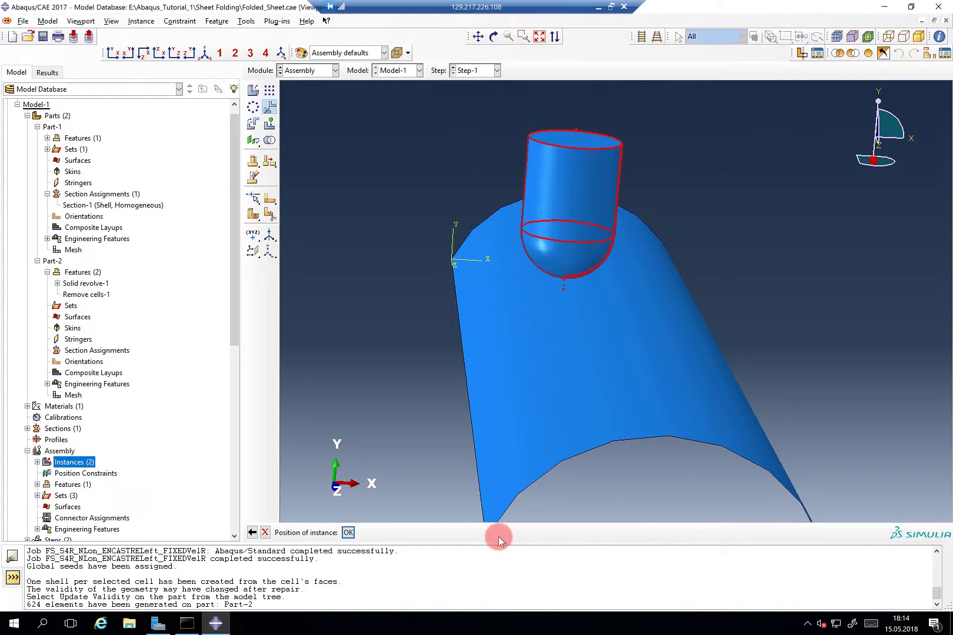
Correct the translation end point so the punch moves by 30, 22, 100
ctrl+alt+click(653, 363)
drag(652, 363, 637, 317)
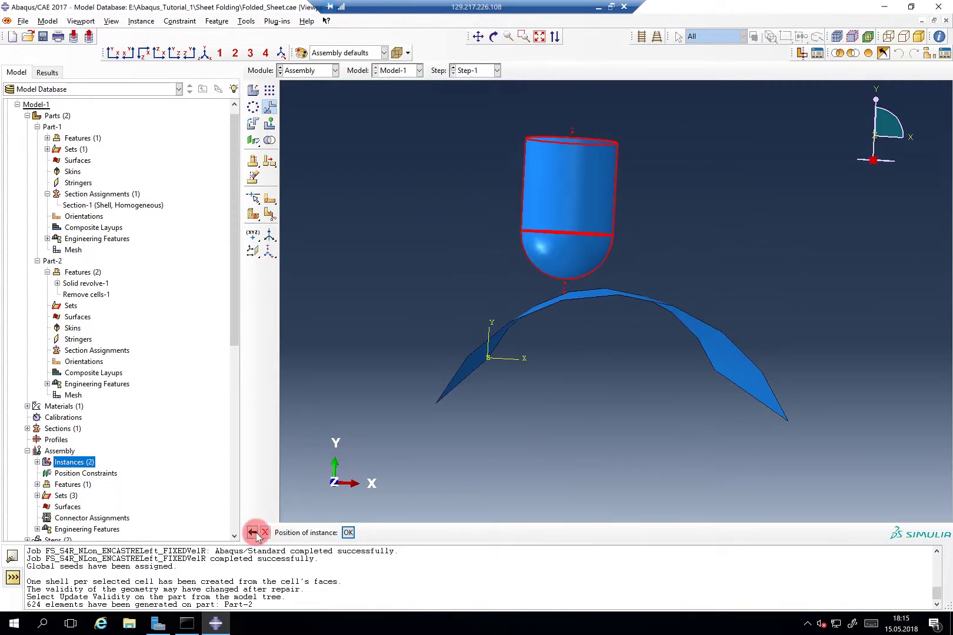
click(252, 532)
click(472, 532)
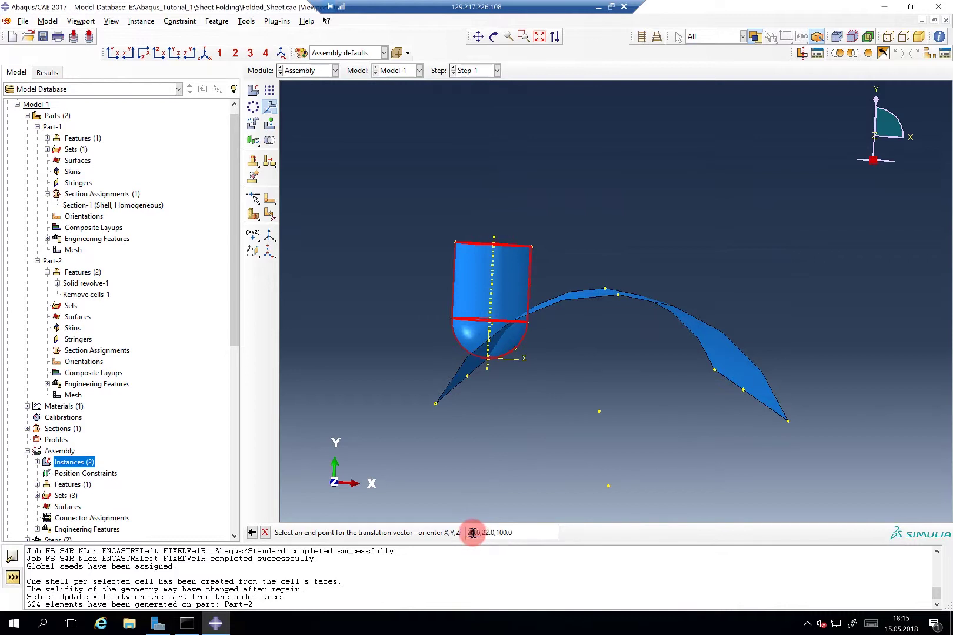
text(2)
key(BackSpace)
text(3)
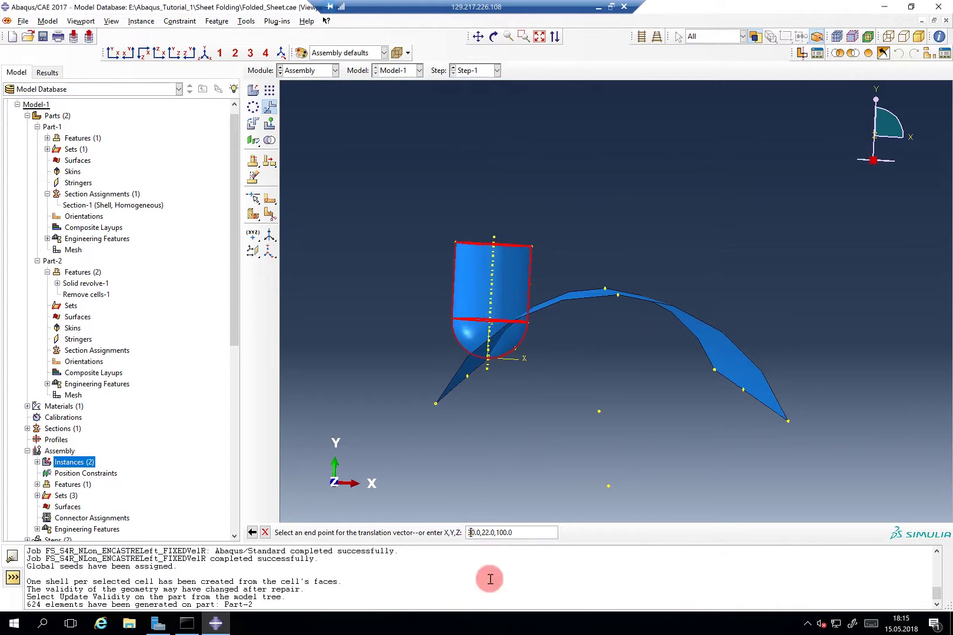
key(Return)
Accept the punch position and delete the Vel_x velocity boundary condition
middle_click(519, 474)
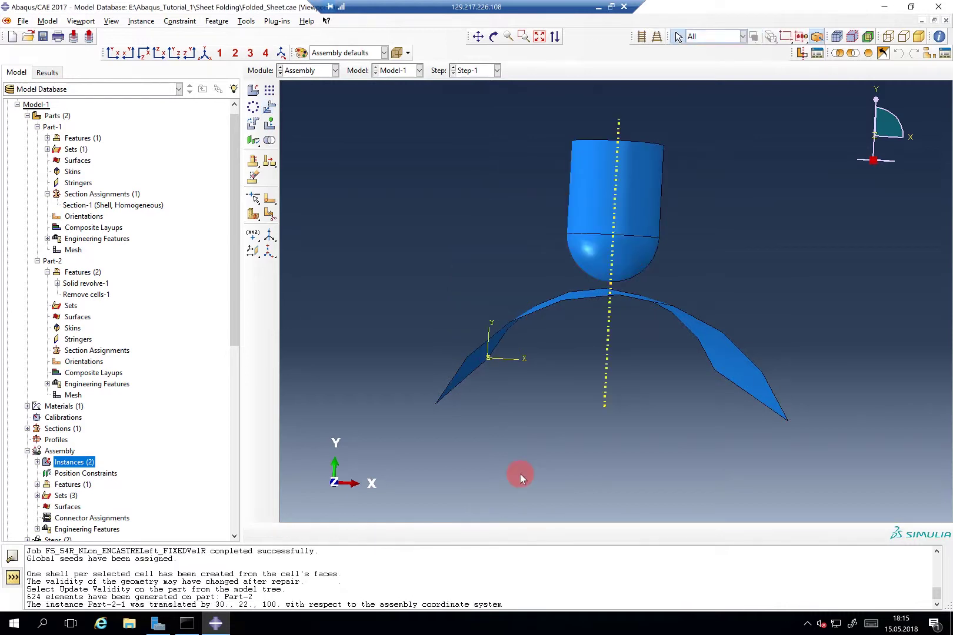
drag(238, 284, 238, 438)
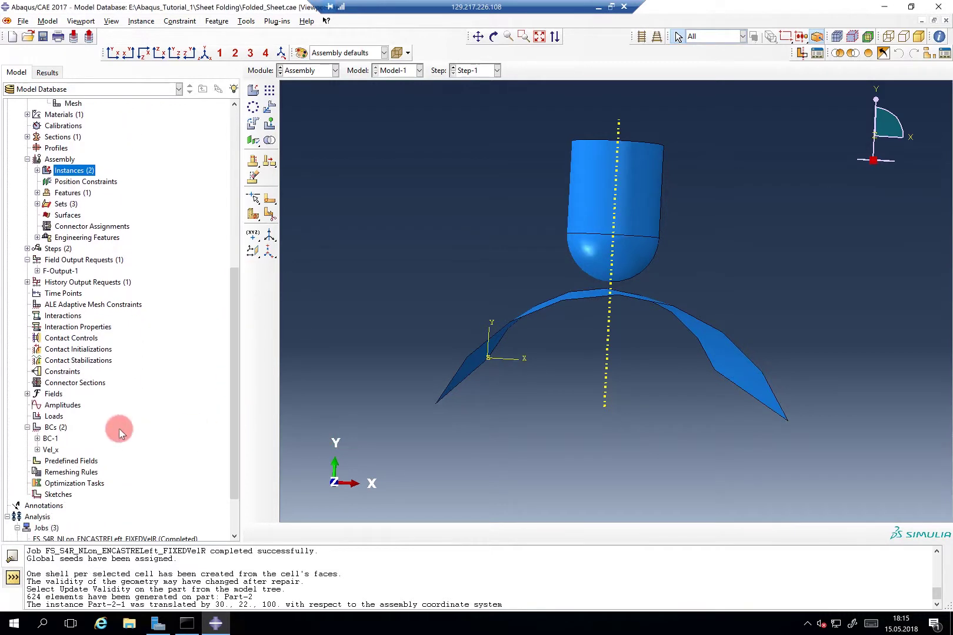
double_click(52, 450)
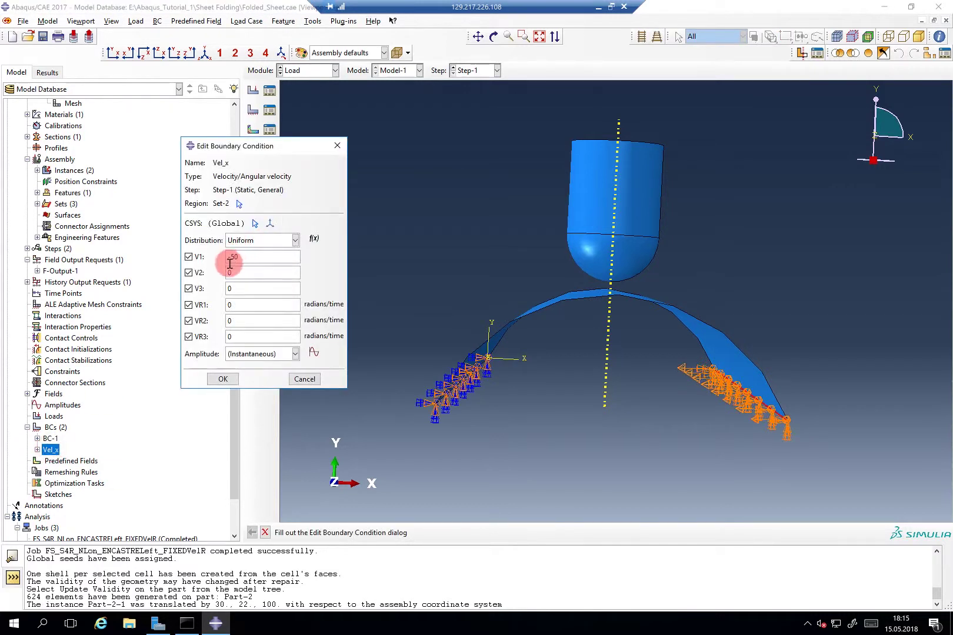
click(217, 380)
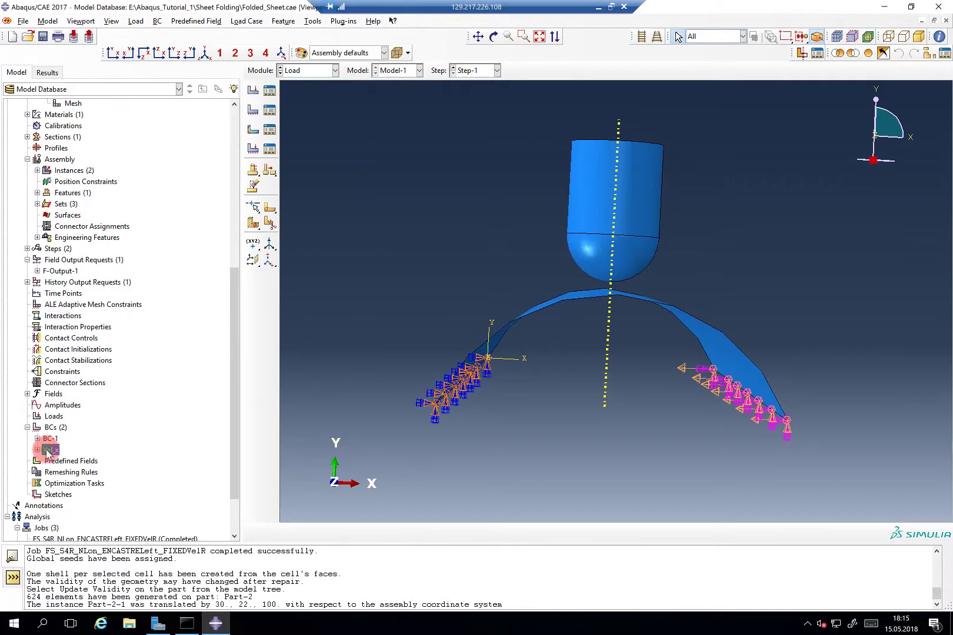
right_click(48, 450)
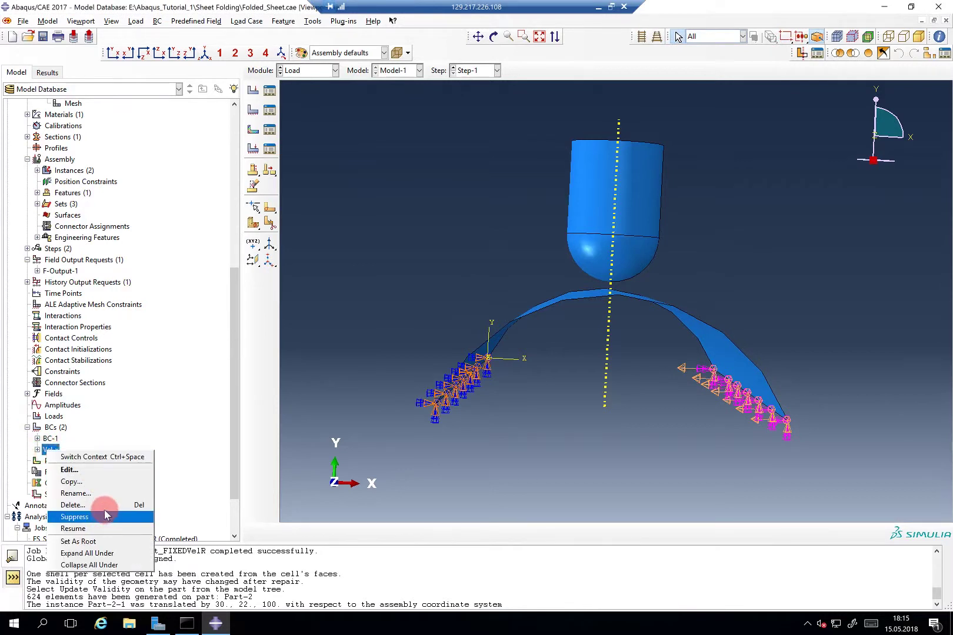
click(105, 504)
click(452, 325)
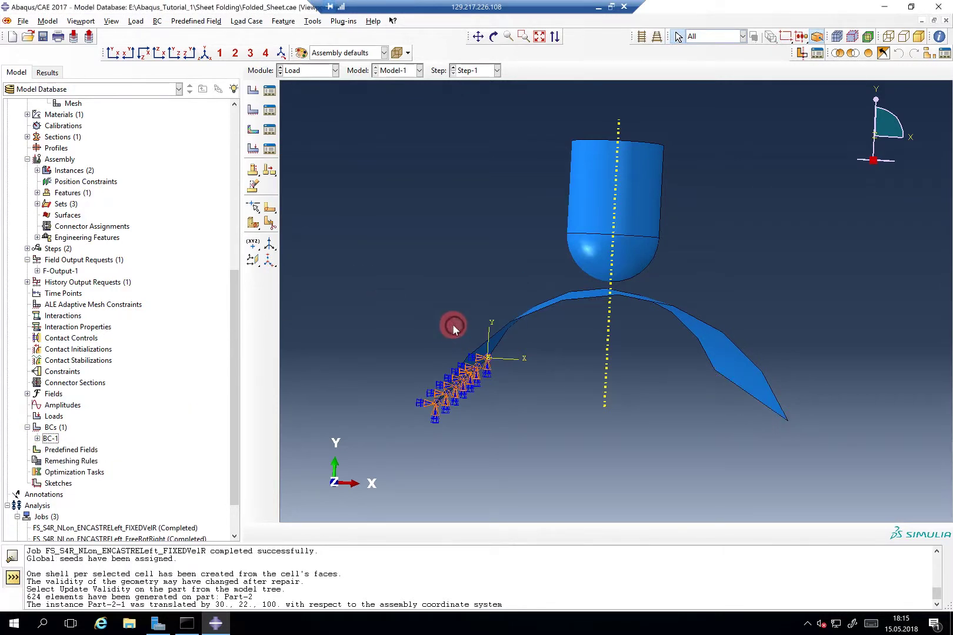
Open BC-1's Step-1 settings for editing
double_click(56, 427)
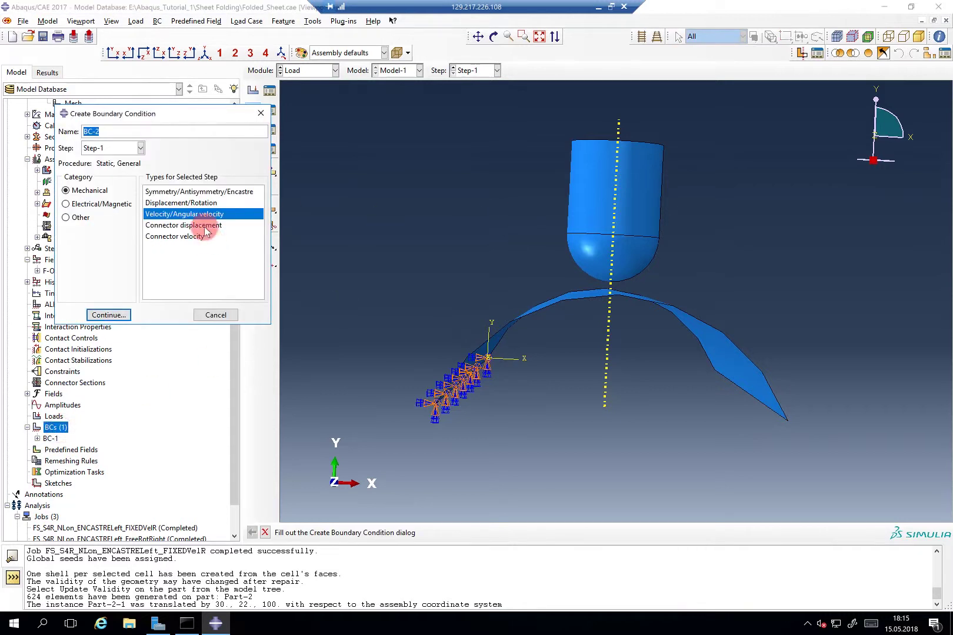
click(37, 438)
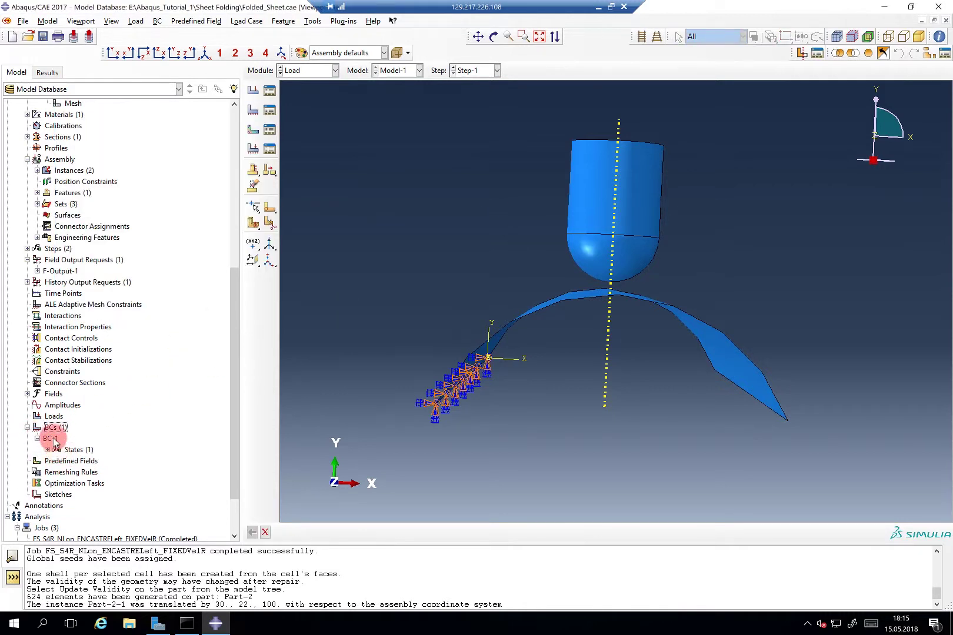
double_click(51, 438)
click(407, 390)
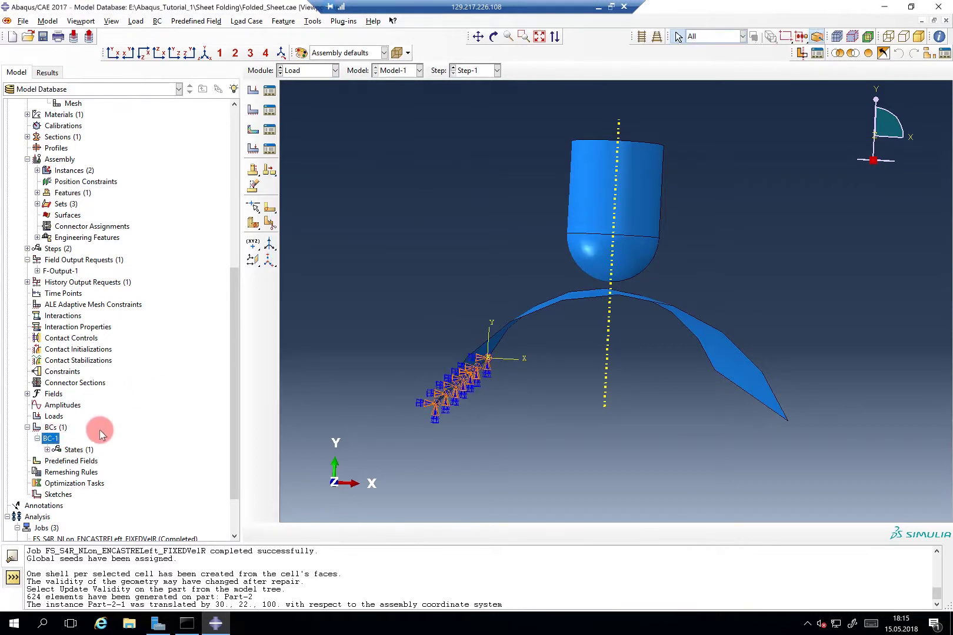
click(47, 449)
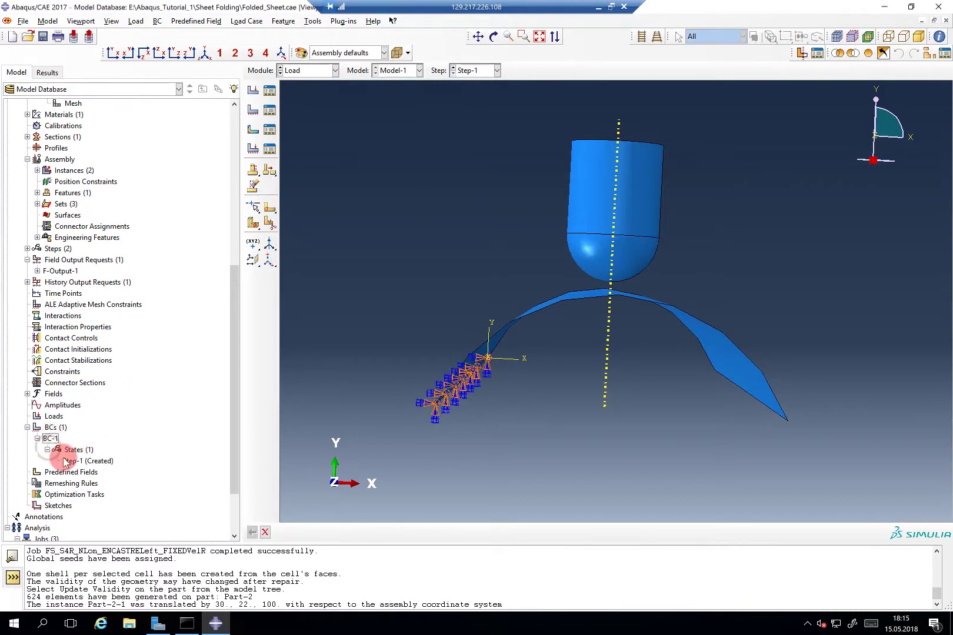
click(69, 460)
double_click(69, 461)
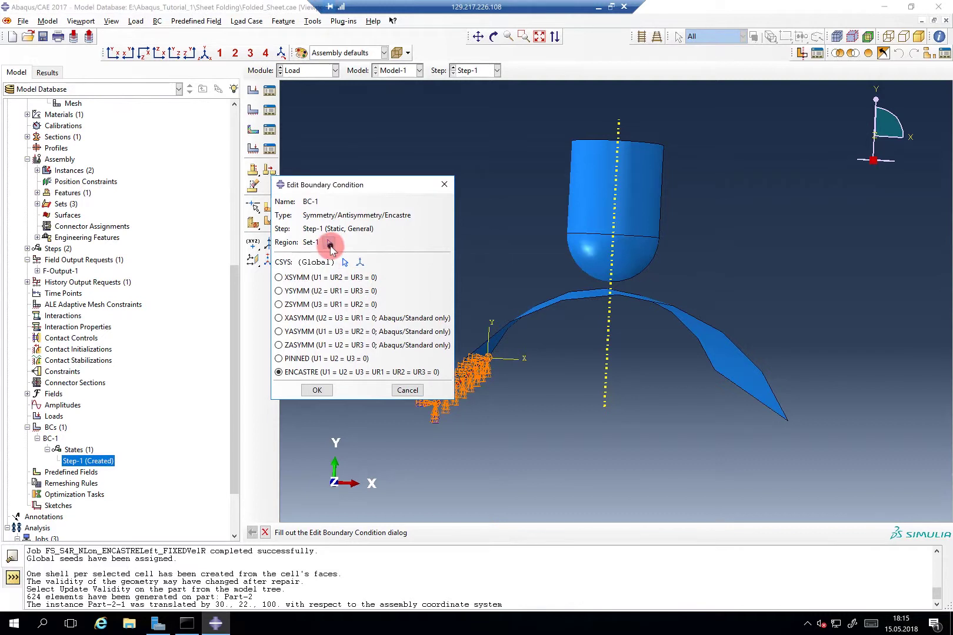
Reassign BC-1's ENCASTRE region to both left and right sheet end edges
click(330, 244)
click(130, 281)
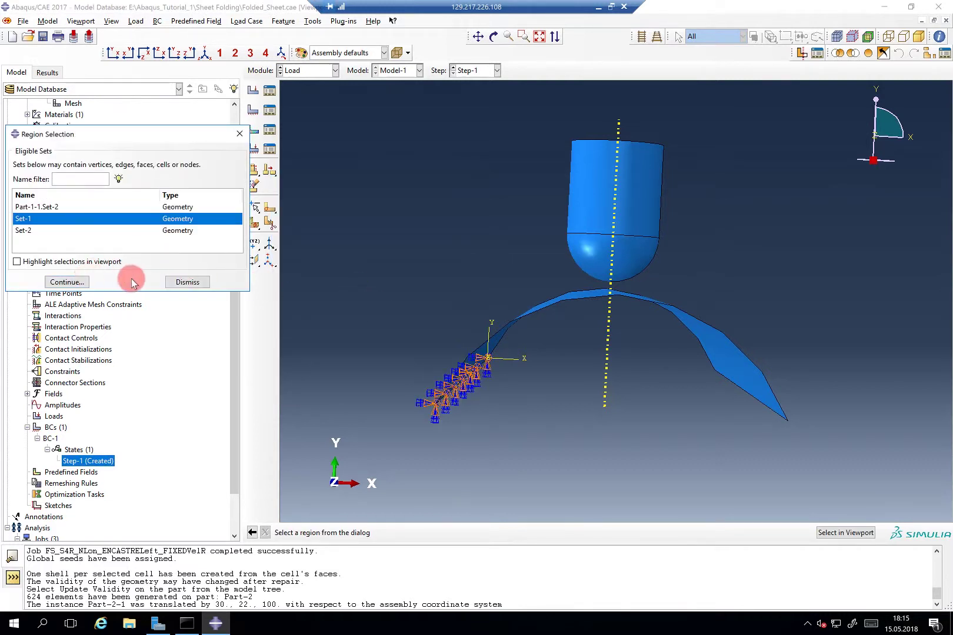
click(239, 133)
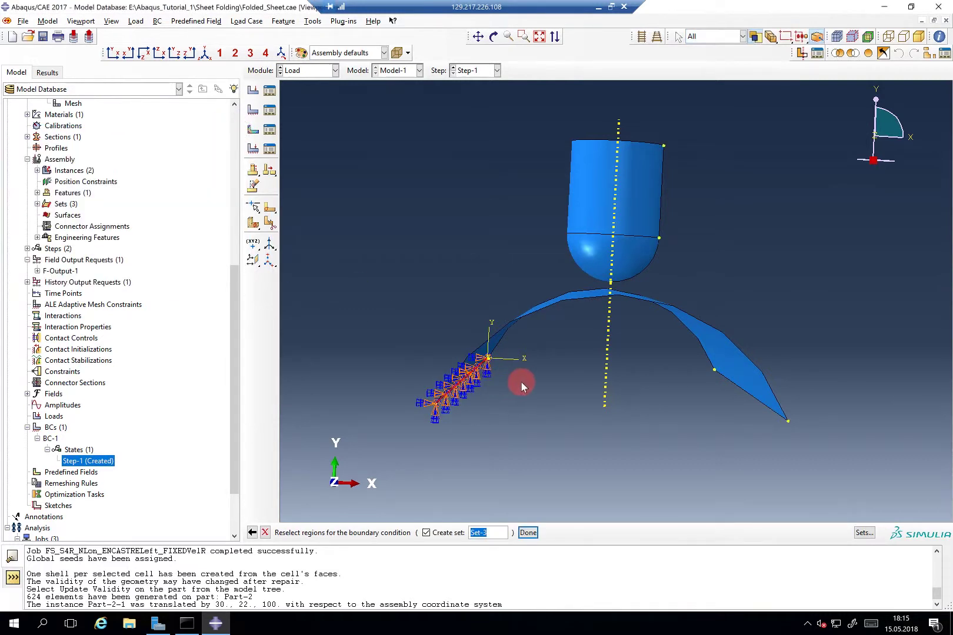
ctrl+alt+drag(617, 387, 623, 341)
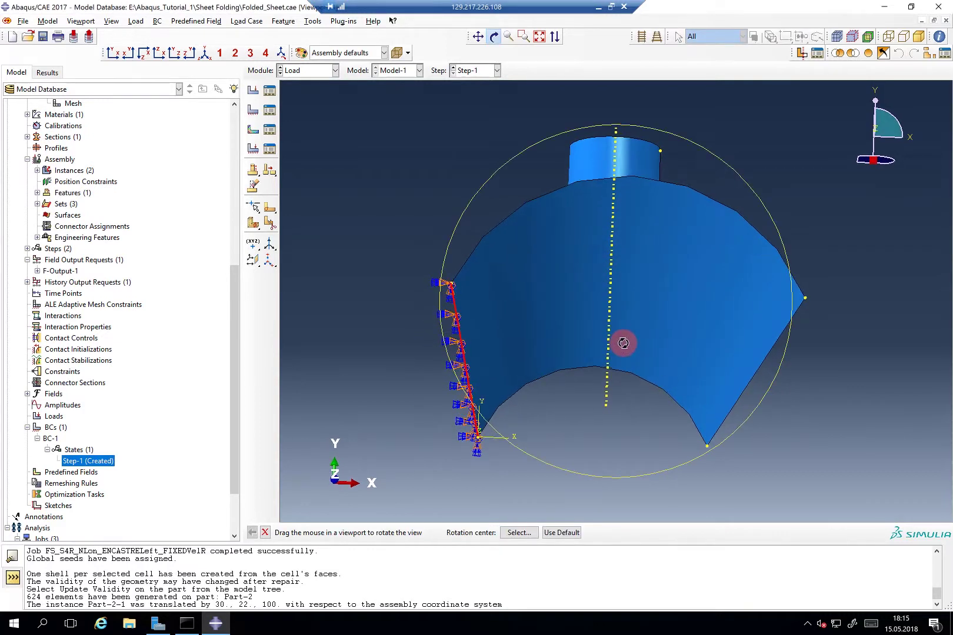
click(772, 360)
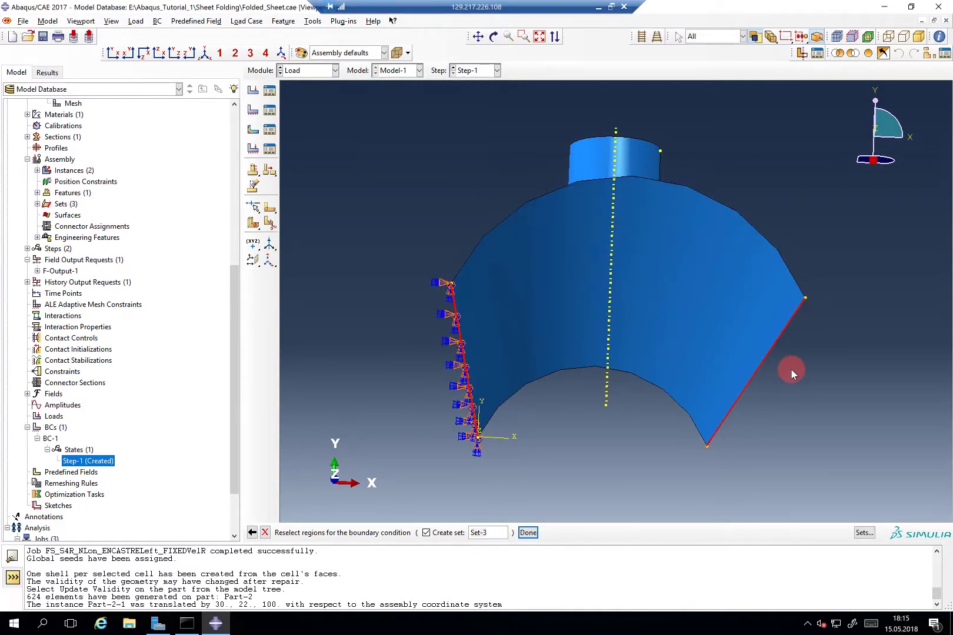
middle_click(791, 369)
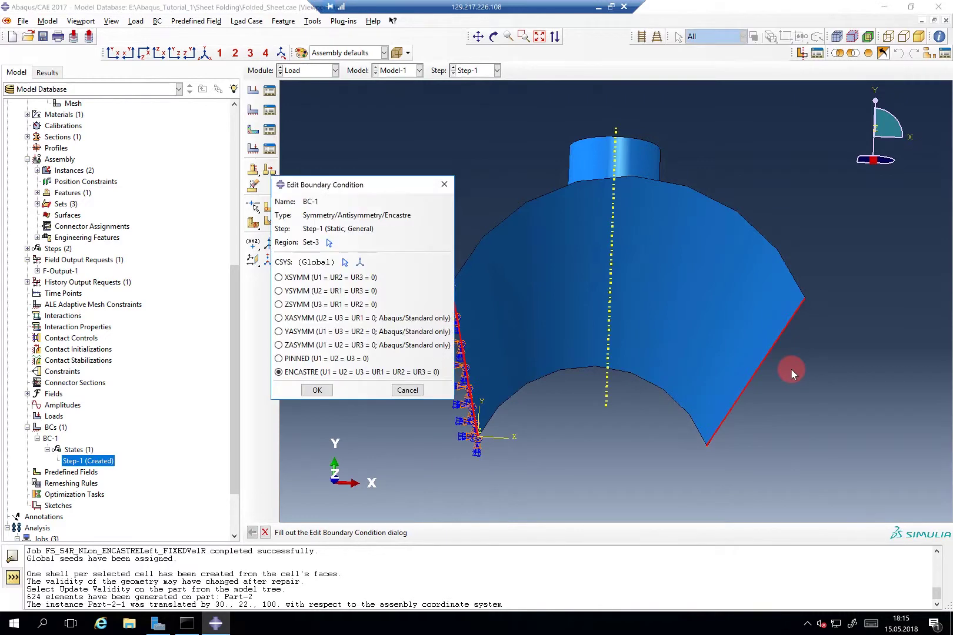
click(312, 391)
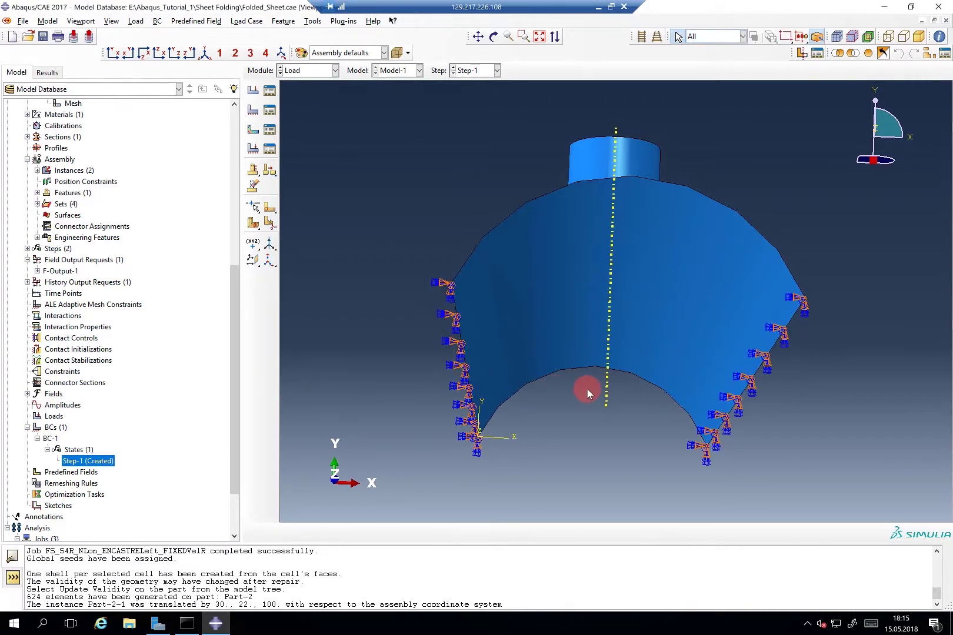
key(F3)
drag(611, 346, 31, 440)
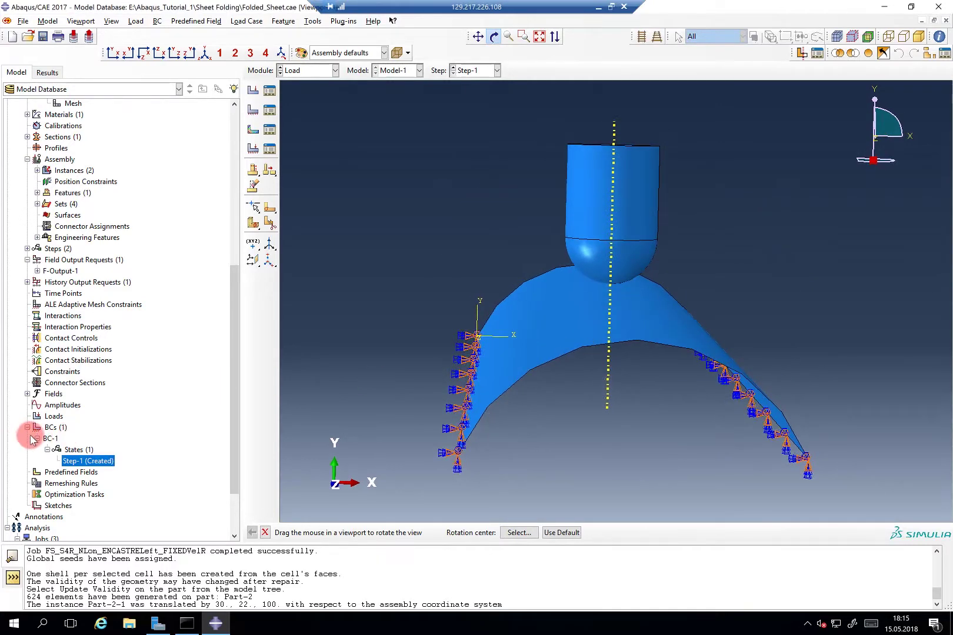
click(37, 438)
double_click(54, 428)
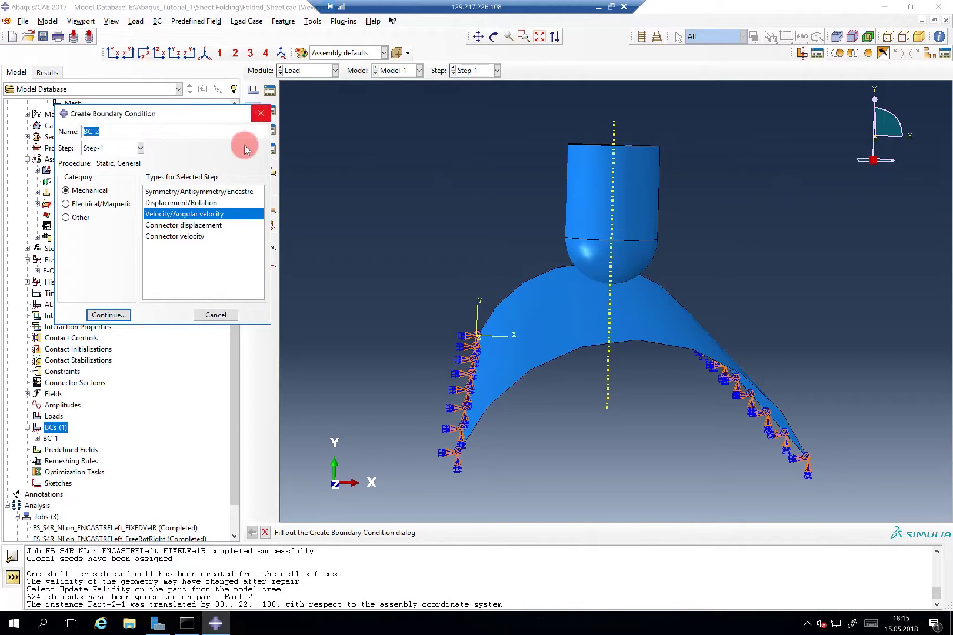
click(115, 315)
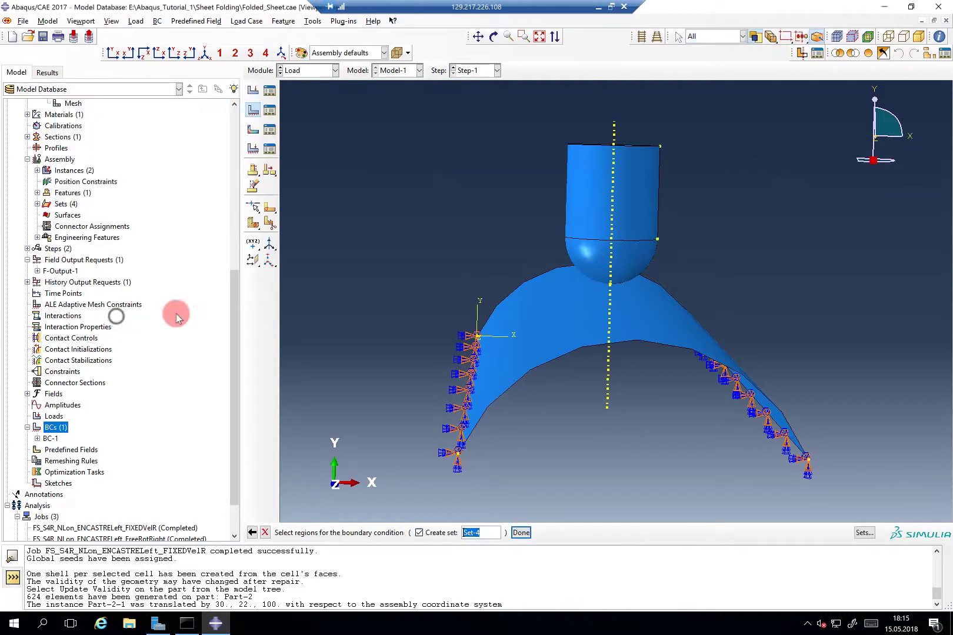
ctrl+alt+drag(616, 272, 587, 272)
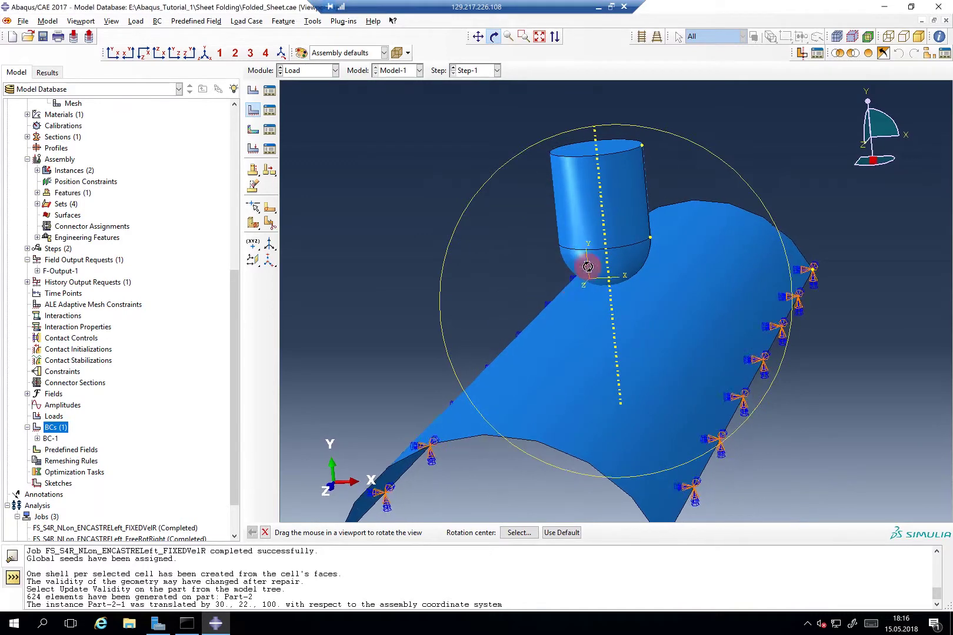
middle_click(641, 145)
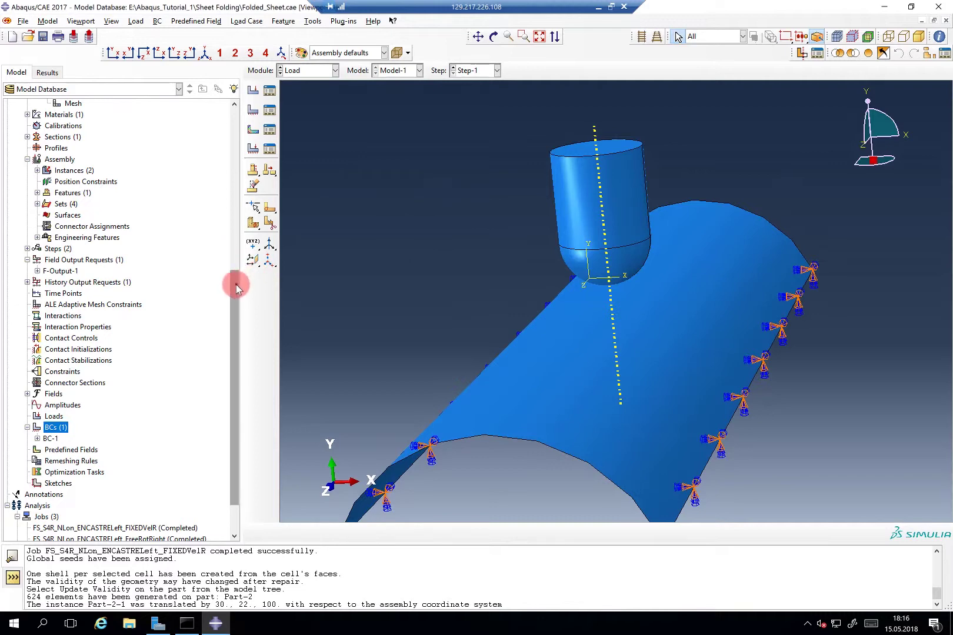
drag(237, 287, 229, 92)
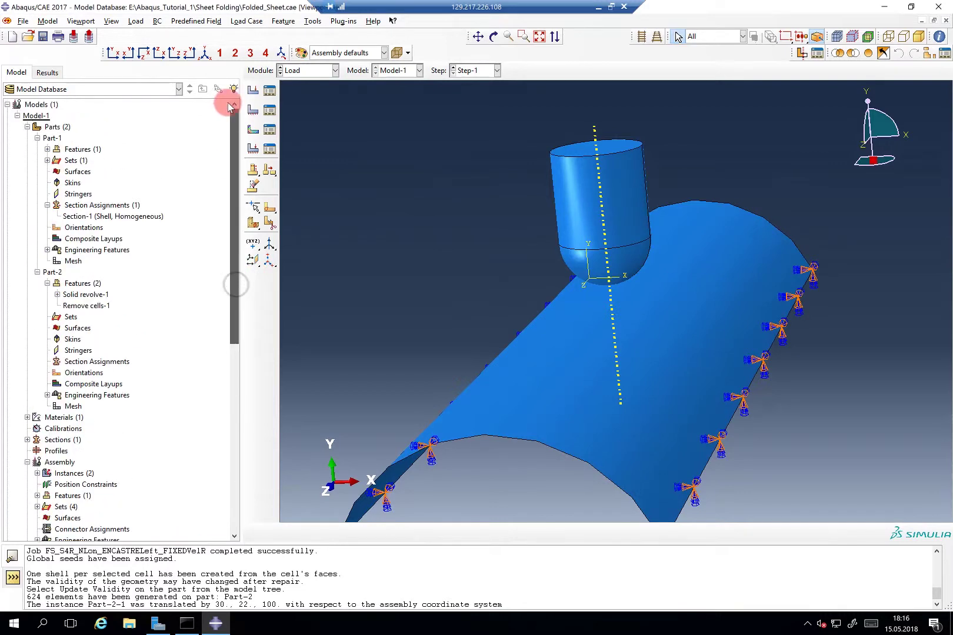
Place reference point RP at the centre of Part-2's top circular face
click(48, 284)
double_click(52, 272)
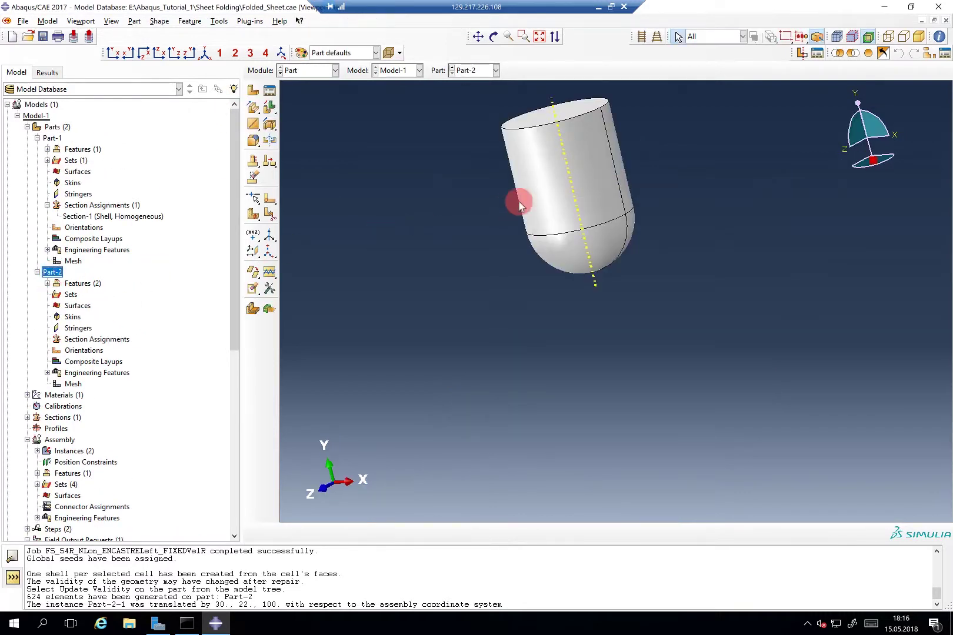
click(222, 22)
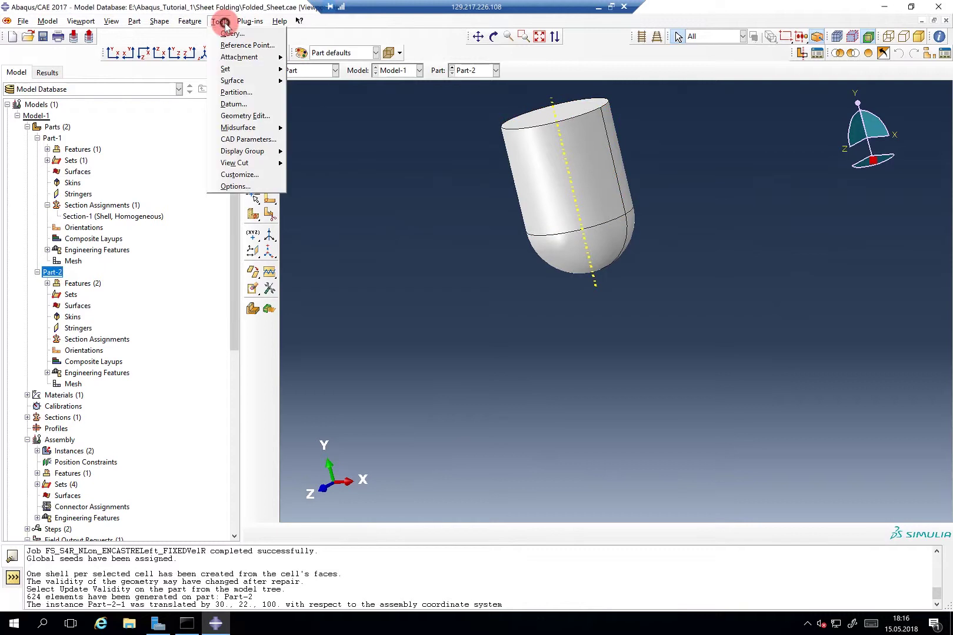
click(250, 45)
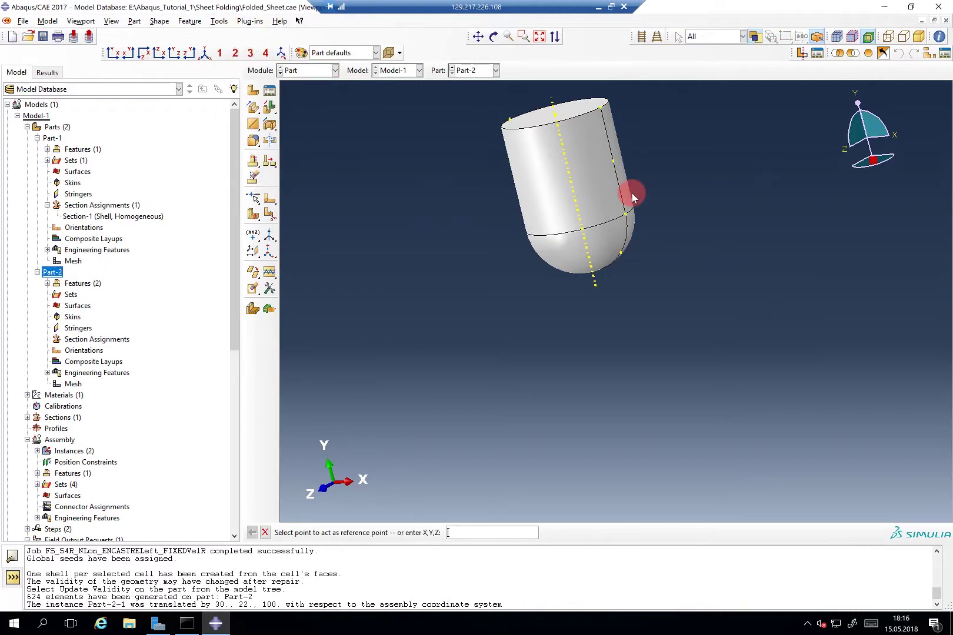
mouse_move(632, 199)
ctrl+alt+mouse_down()
mouse_move(627, 186)
mouse_move(645, 230)
mouse_move(627, 207)
ctrl+alt+mouse_up()
ctrl+alt+middle_drag(627, 206, 618, 329)
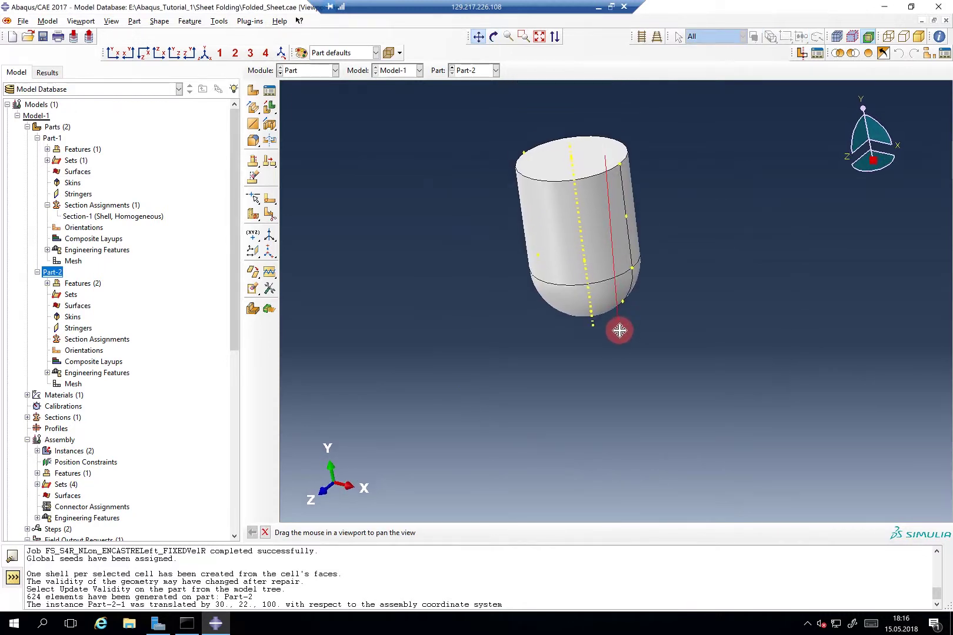
click(572, 167)
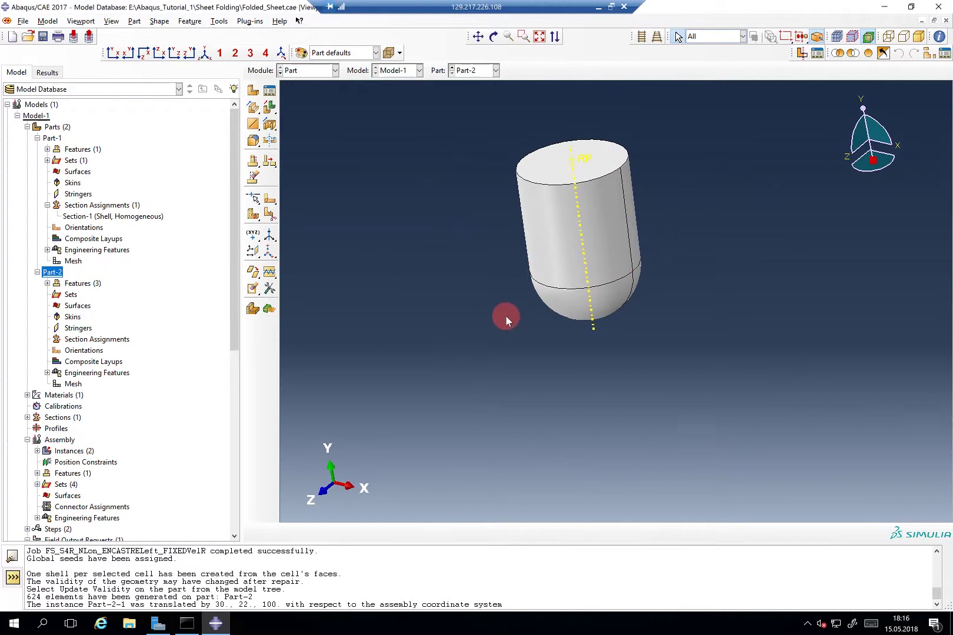
drag(233, 286, 234, 450)
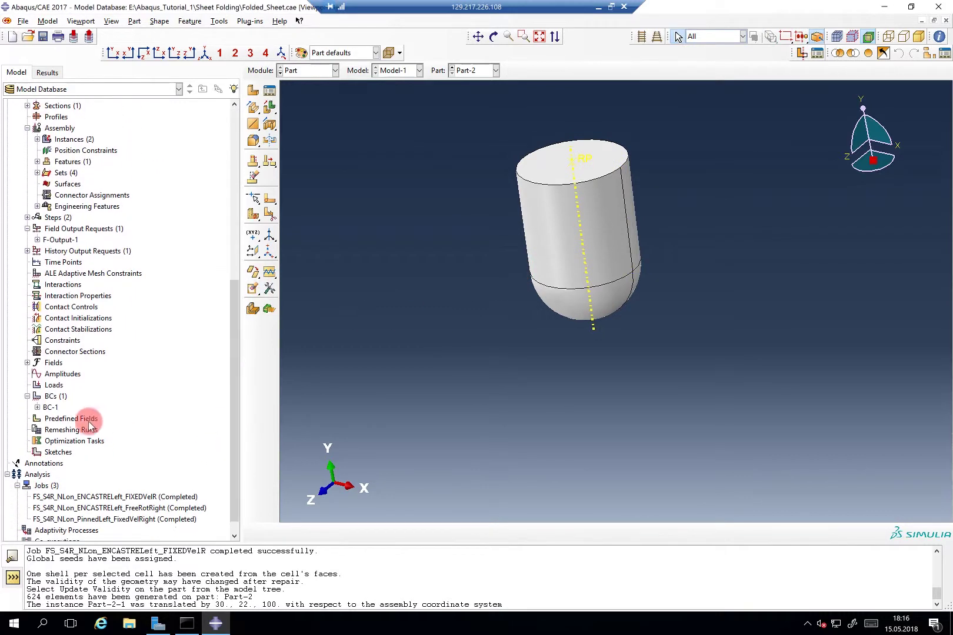
Start a Velocity/Angular velocity boundary condition on the punch reference point RP
double_click(59, 397)
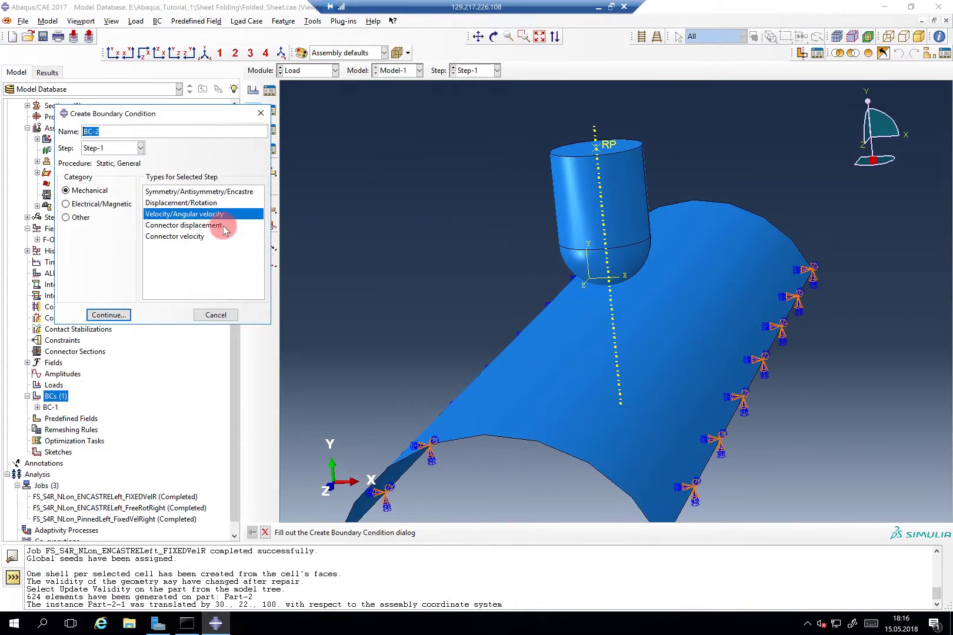
click(108, 314)
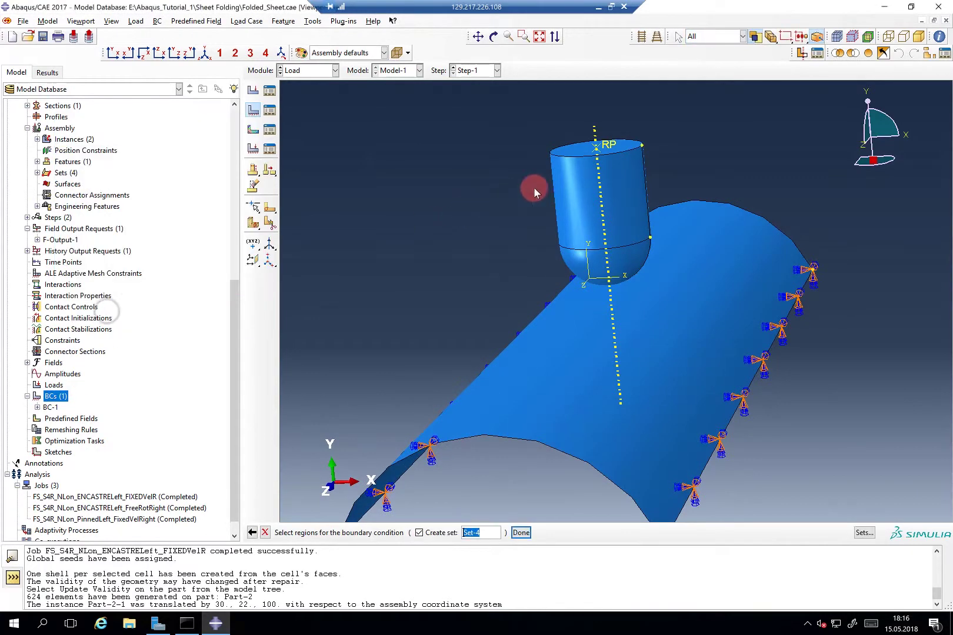
click(599, 150)
middle_click(472, 164)
Constrain V1 through VR3 with V2 set to -10, creating BC-2
click(188, 255)
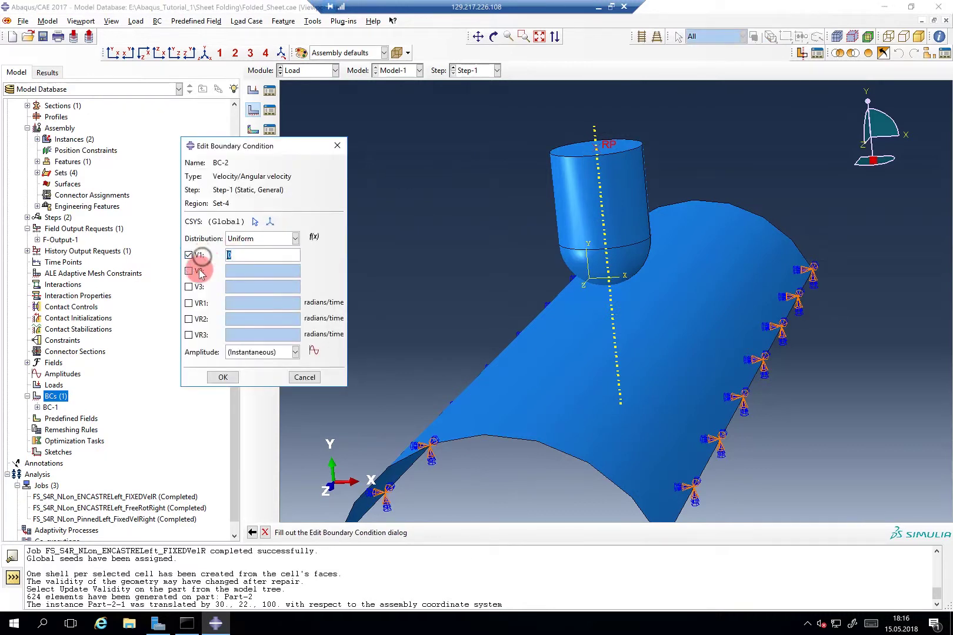
click(199, 271)
click(198, 286)
click(198, 303)
click(199, 319)
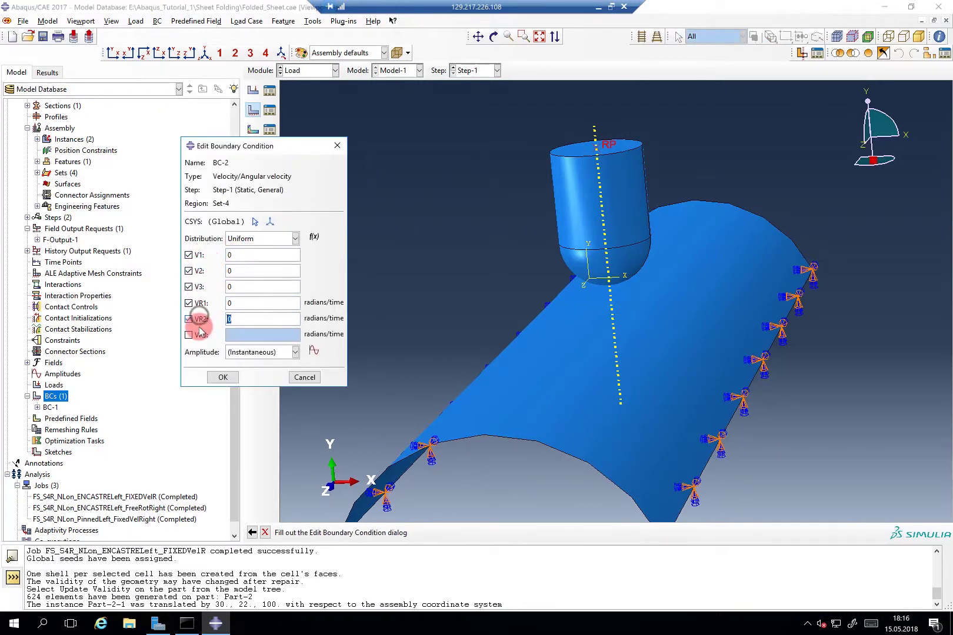
click(200, 333)
click(228, 268)
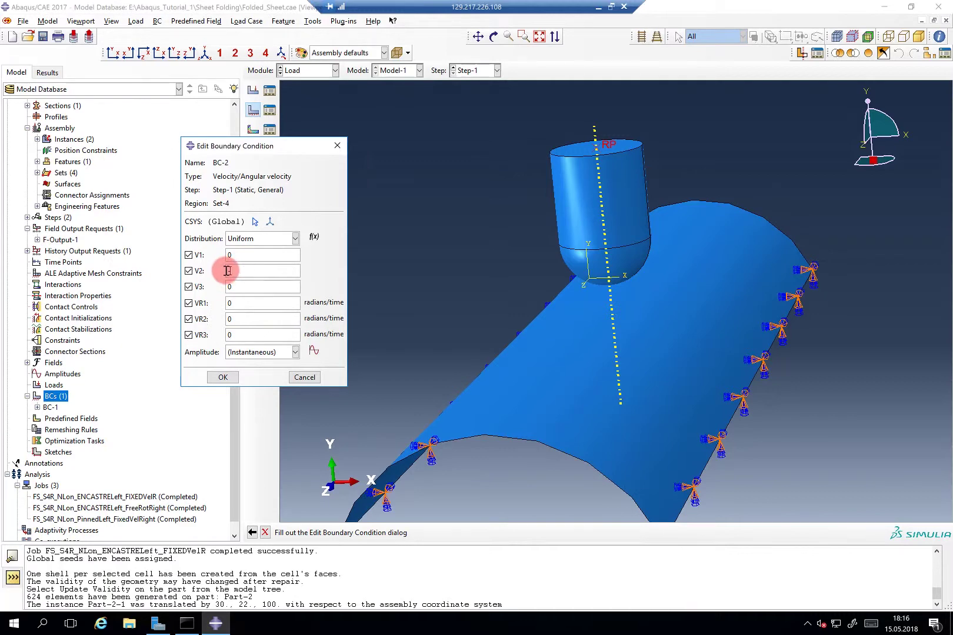
click(223, 377)
drag(233, 362, 233, 386)
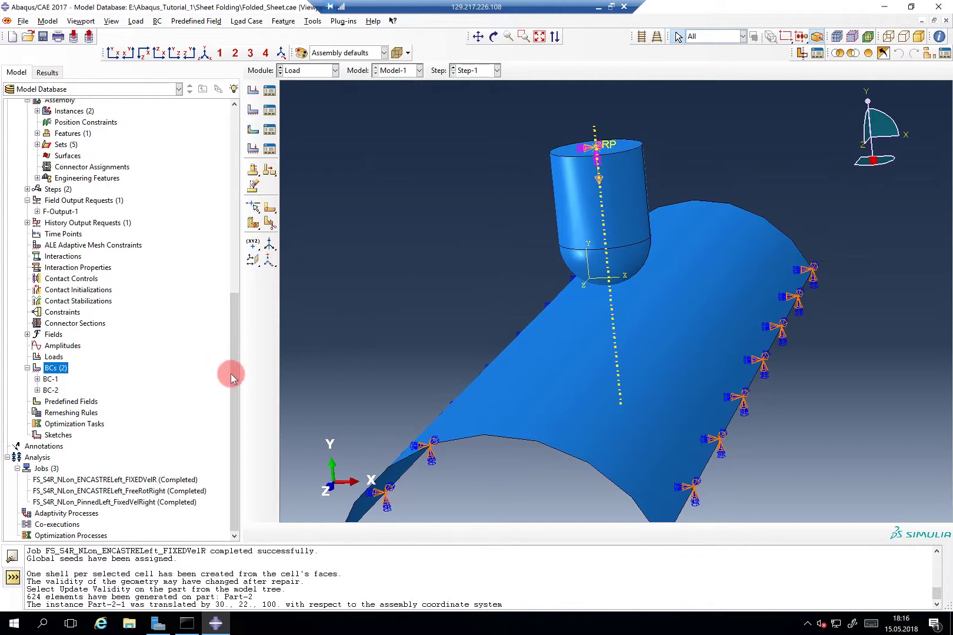
Create job Punch_on_Shell with default settings and submit it for analysis
double_click(47, 468)
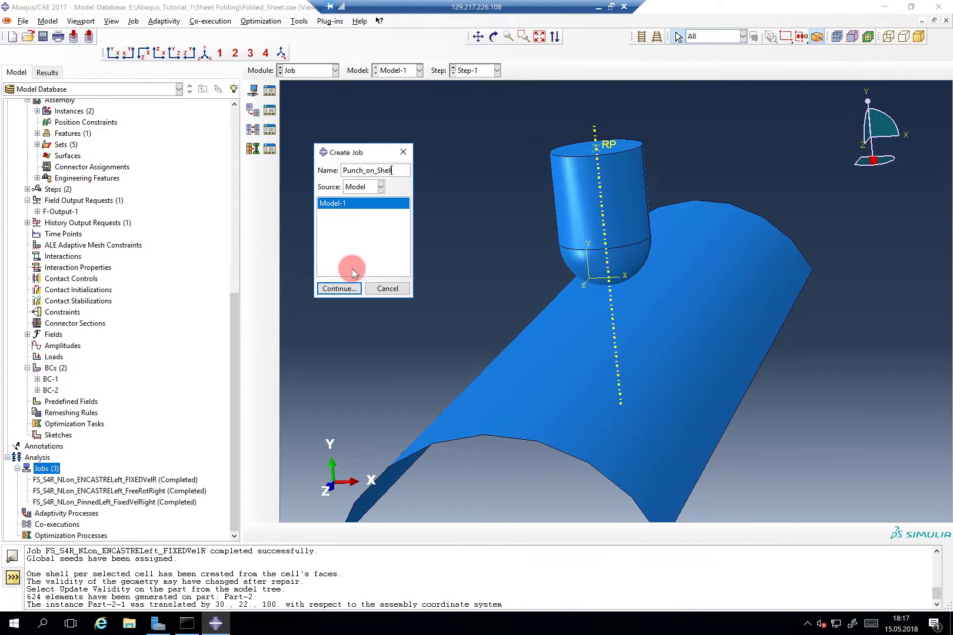
click(344, 287)
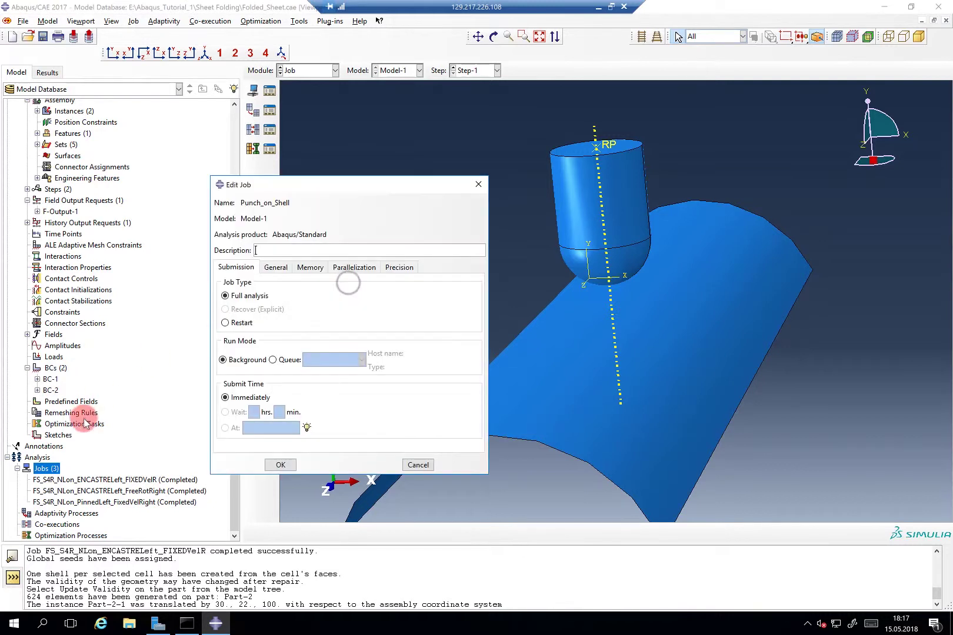
click(280, 465)
right_click(64, 513)
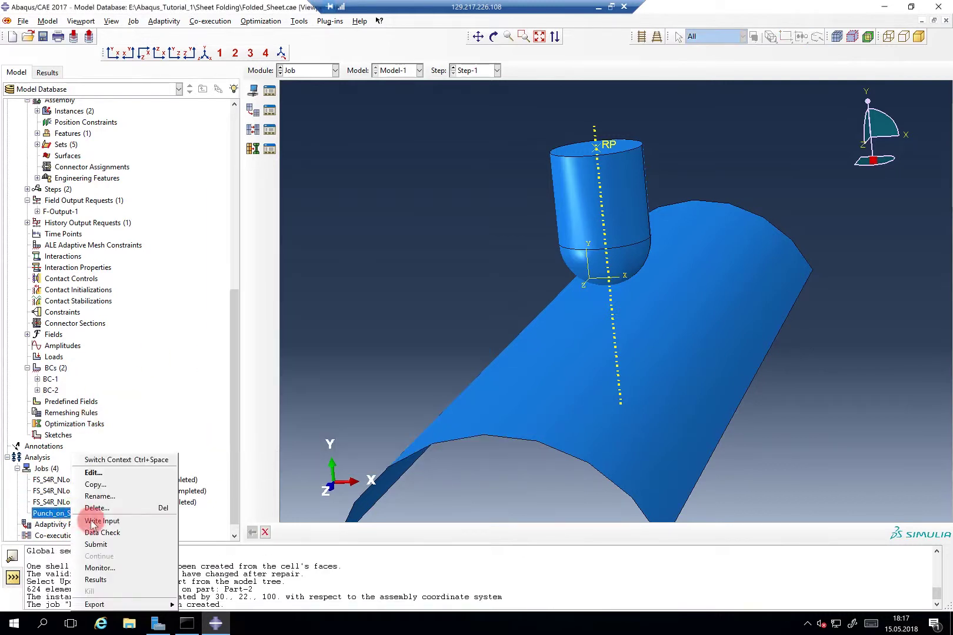
click(100, 545)
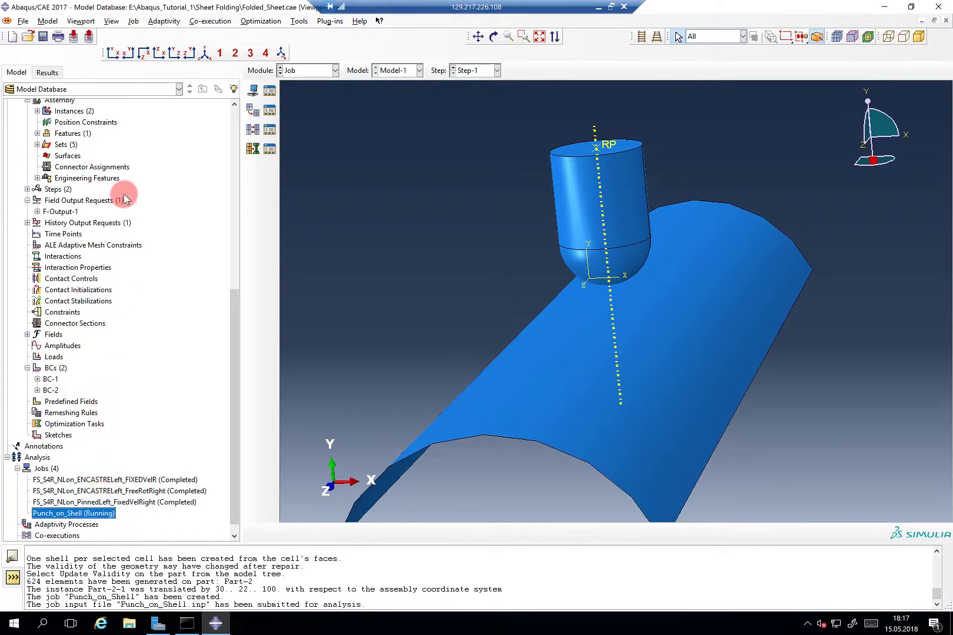
Start a surface-to-surface contact with the punch's tip and cylindrical faces as master, brown side
double_click(69, 256)
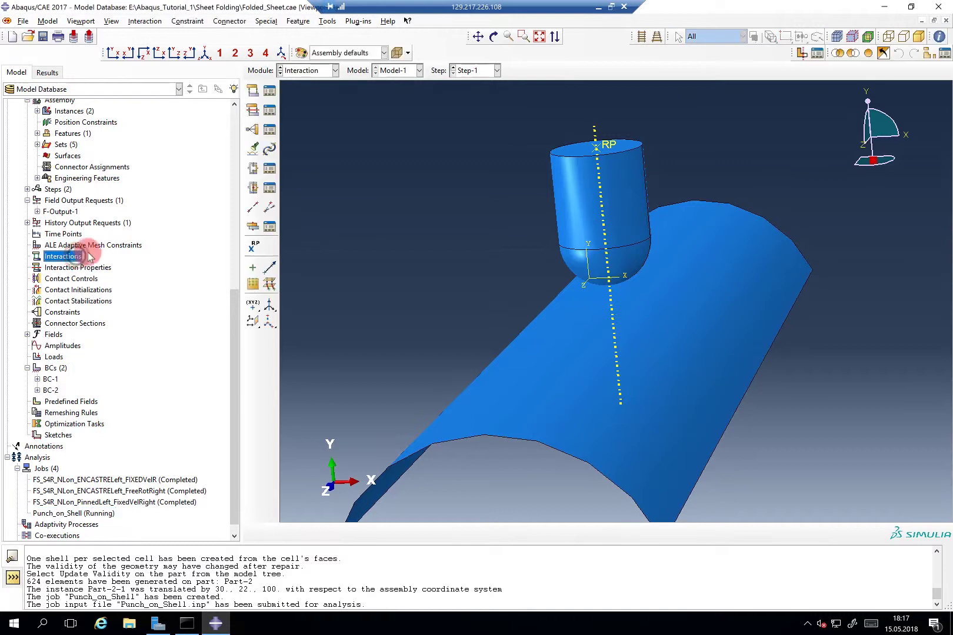
click(238, 336)
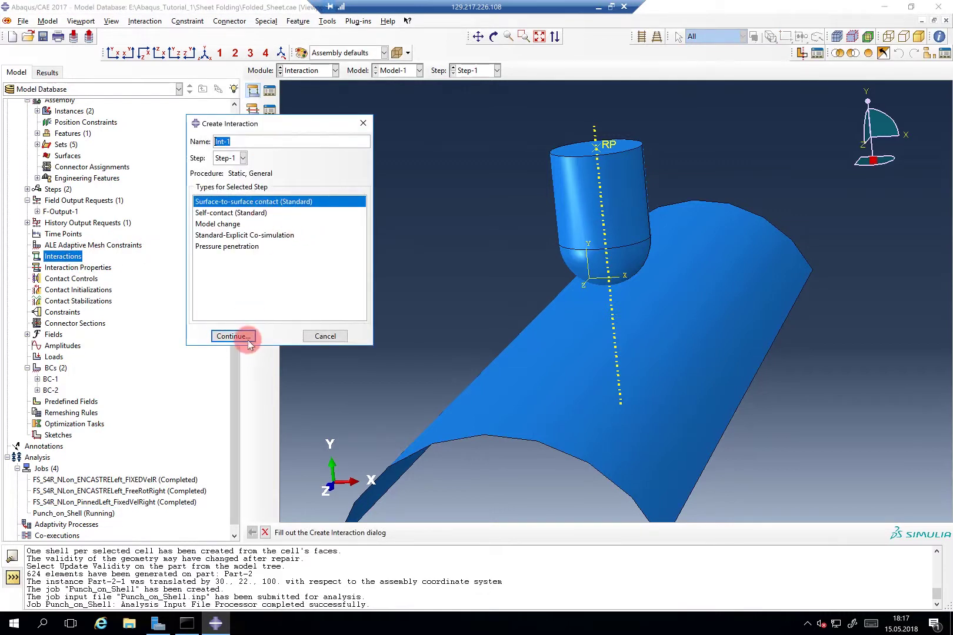
click(625, 264)
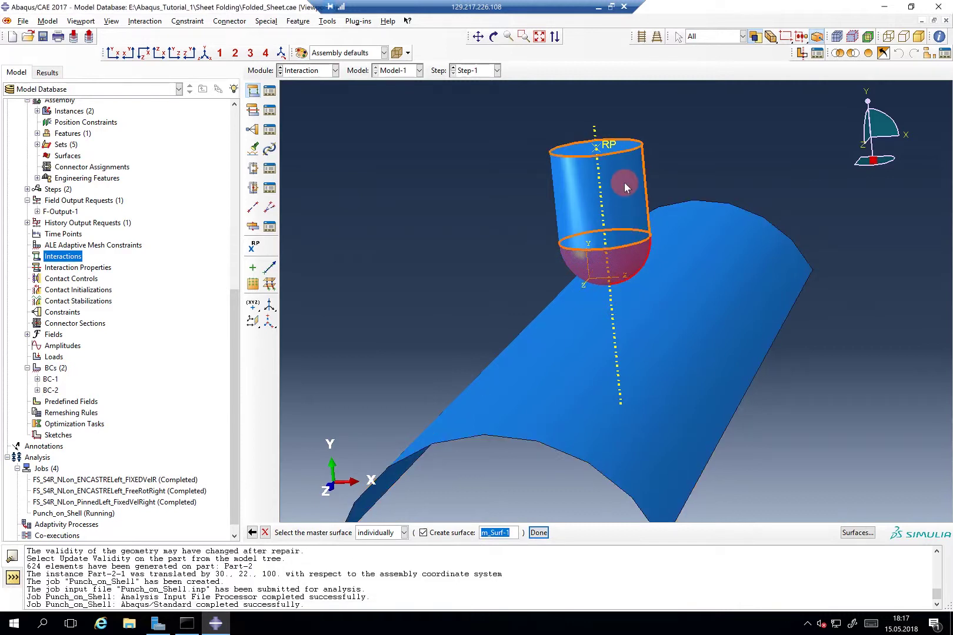
shift+click(621, 197)
middle_click(698, 311)
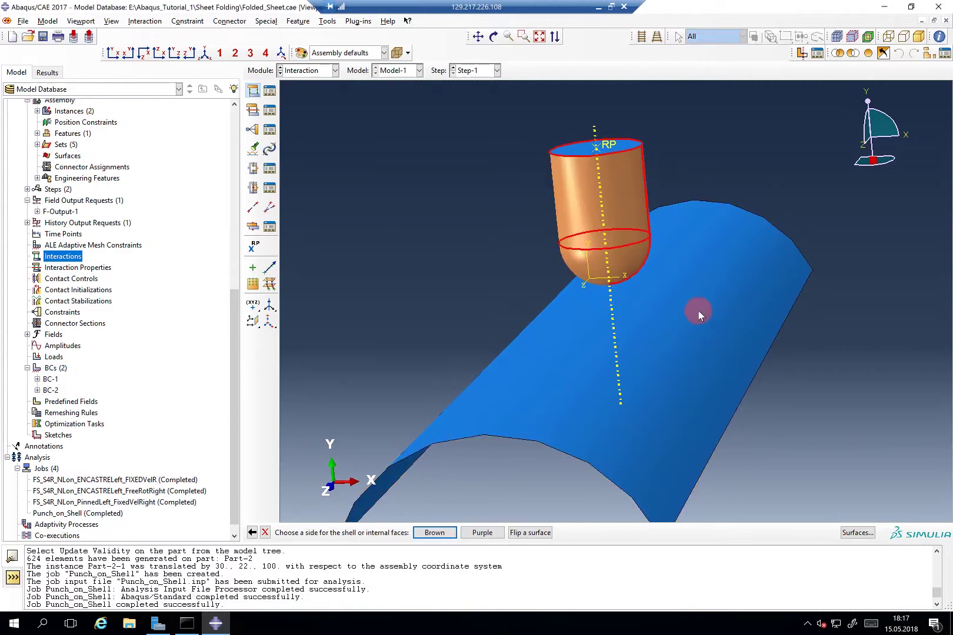
click(434, 532)
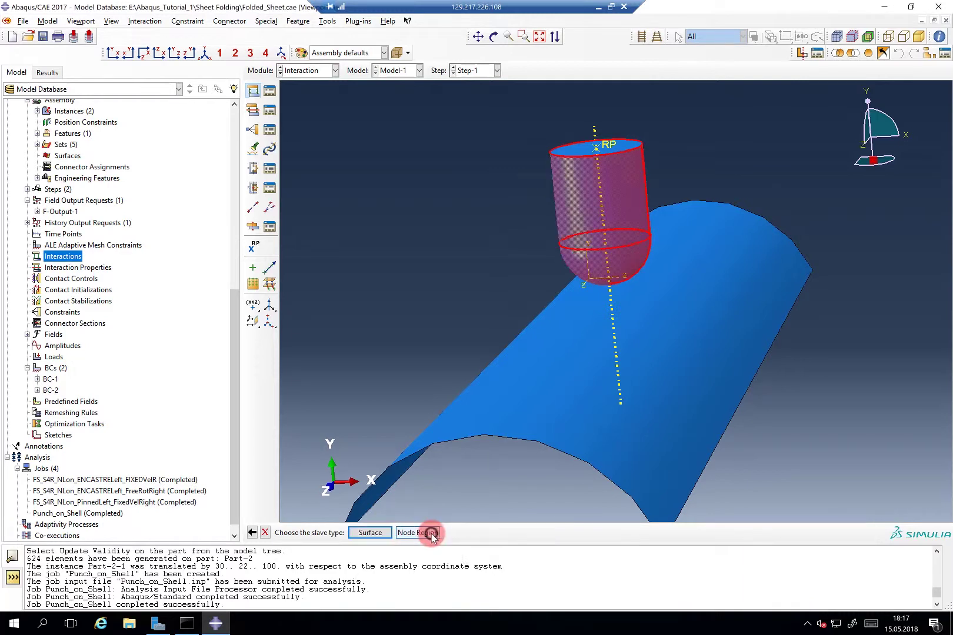
Select the curved sheet as the slave surface using its purple side
click(370, 532)
click(551, 389)
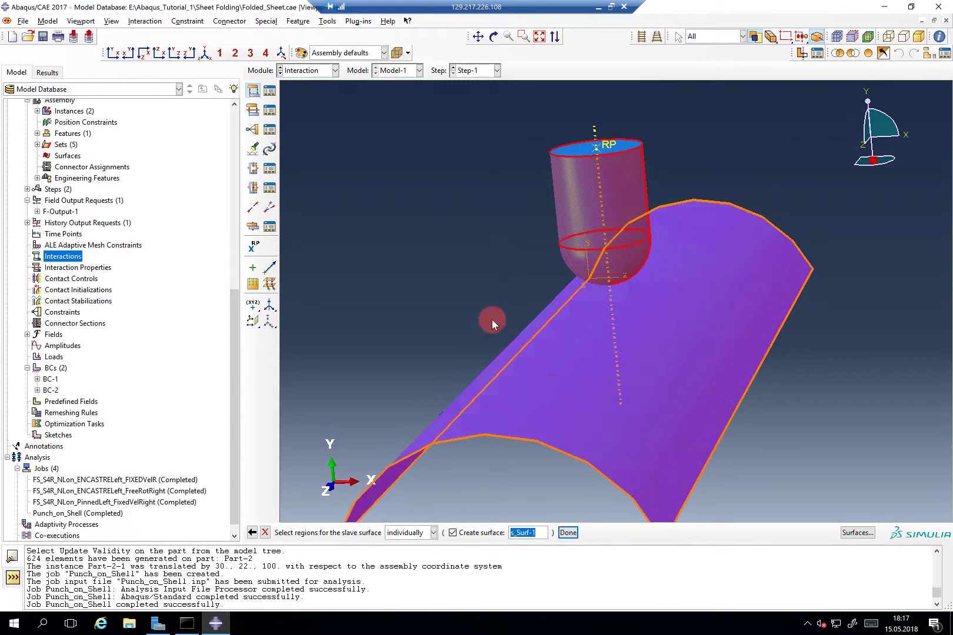
middle_click(481, 293)
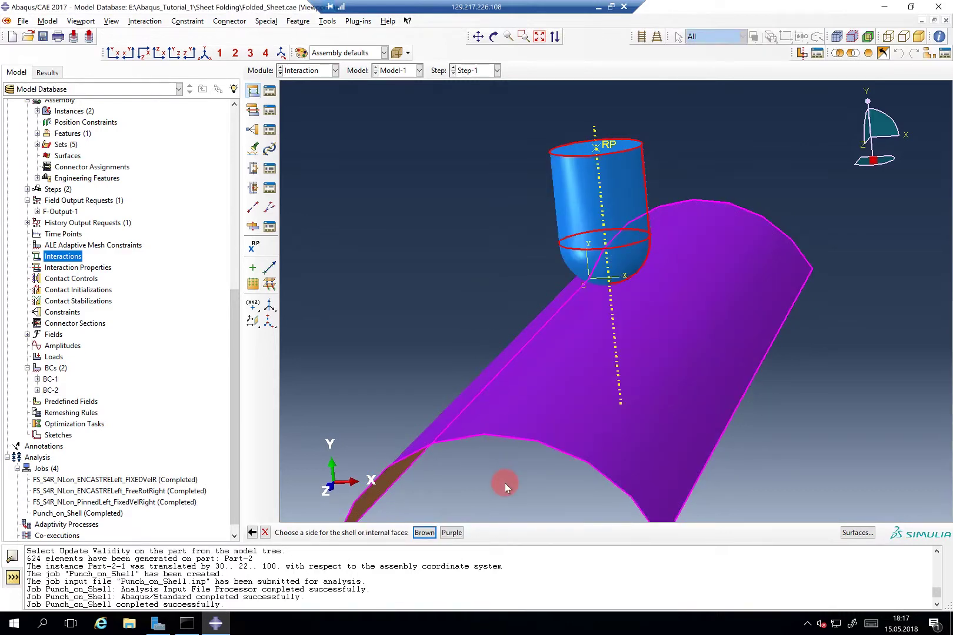
click(458, 533)
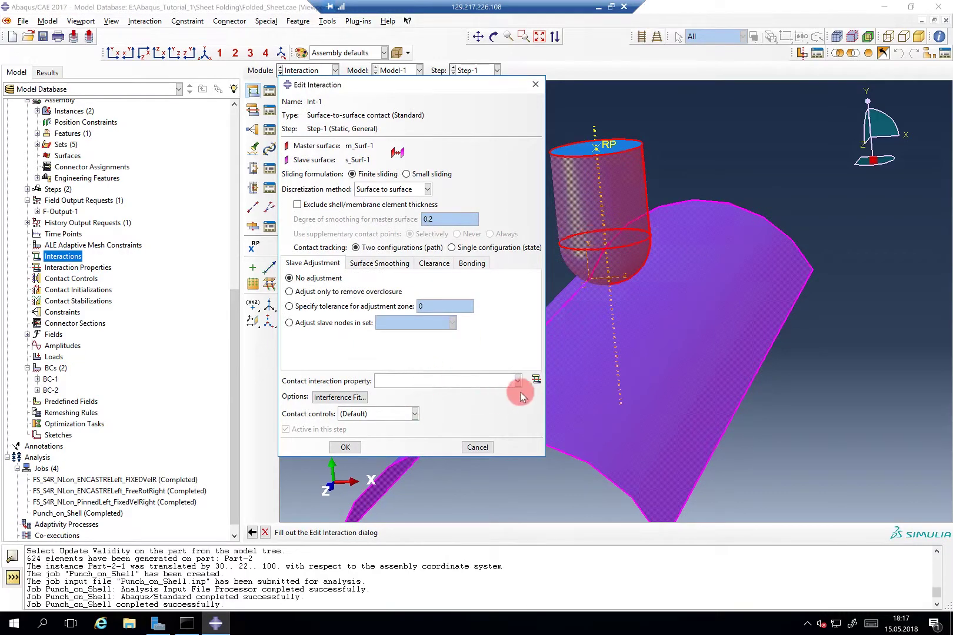
Create IntProp-1 with Tangential and hard Normal Behavior, then finish interaction Int-1
click(536, 379)
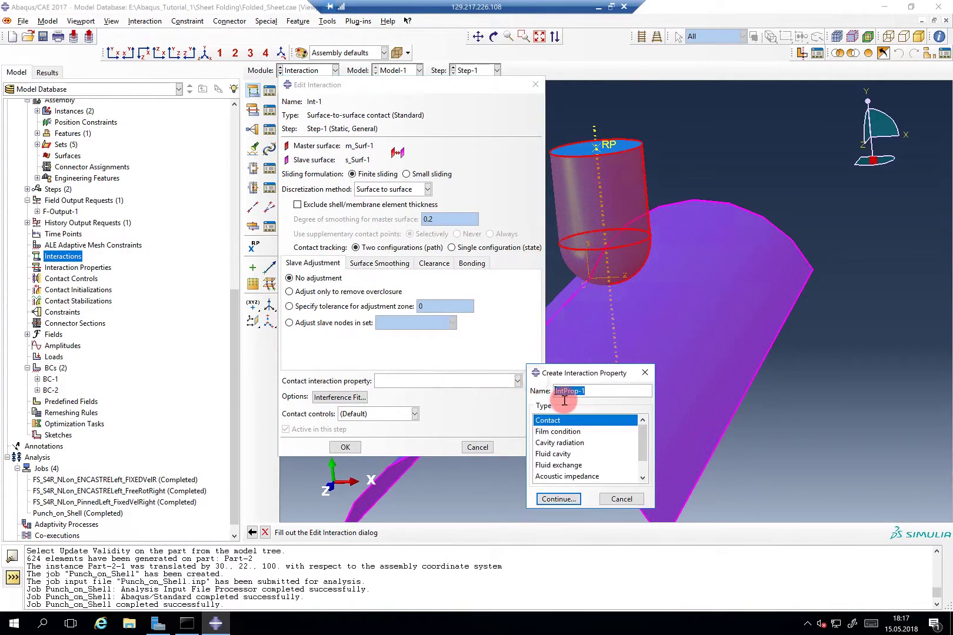
click(558, 498)
click(334, 218)
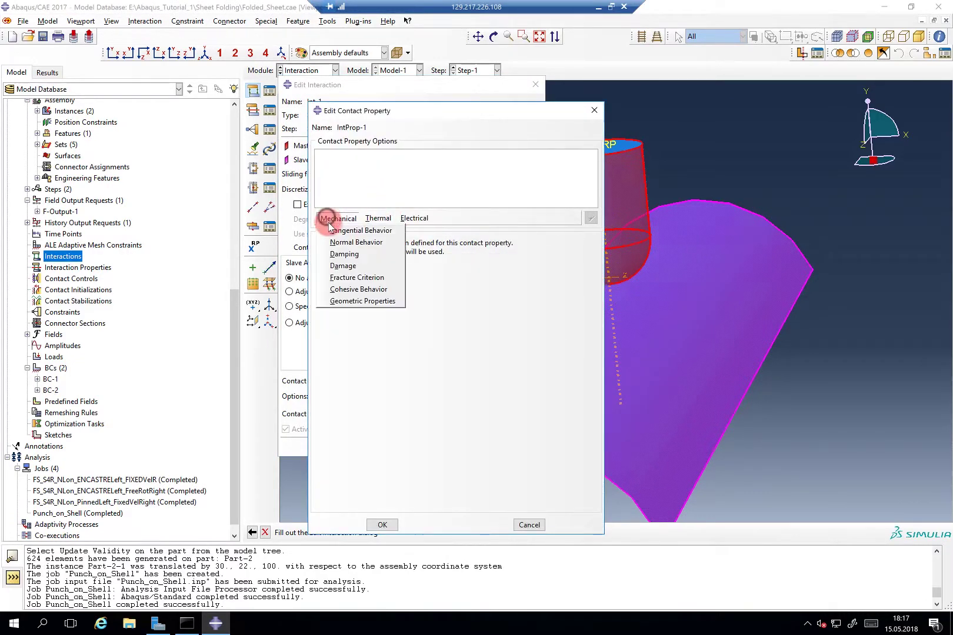
click(329, 230)
click(333, 218)
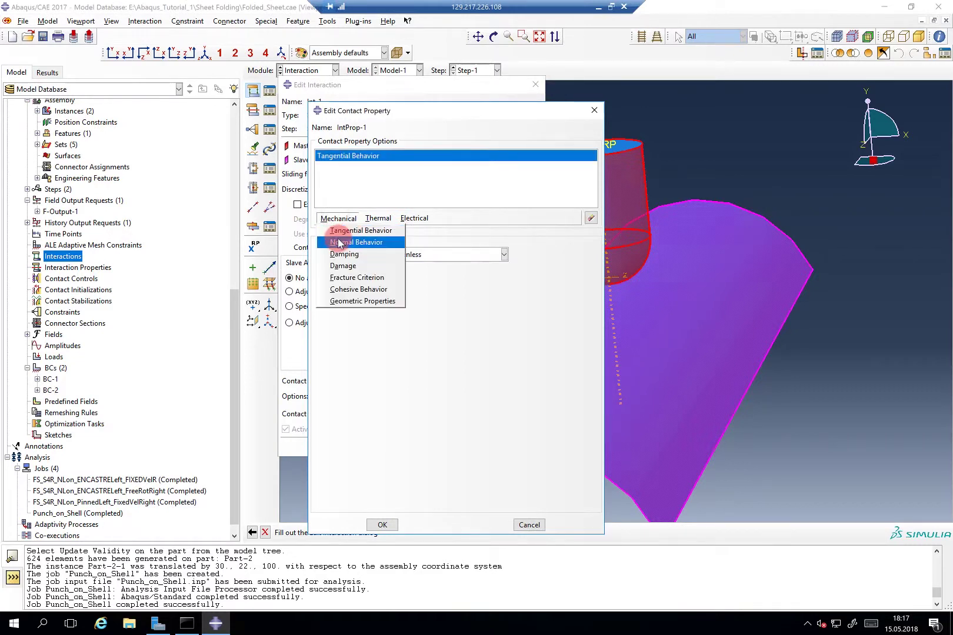
click(340, 242)
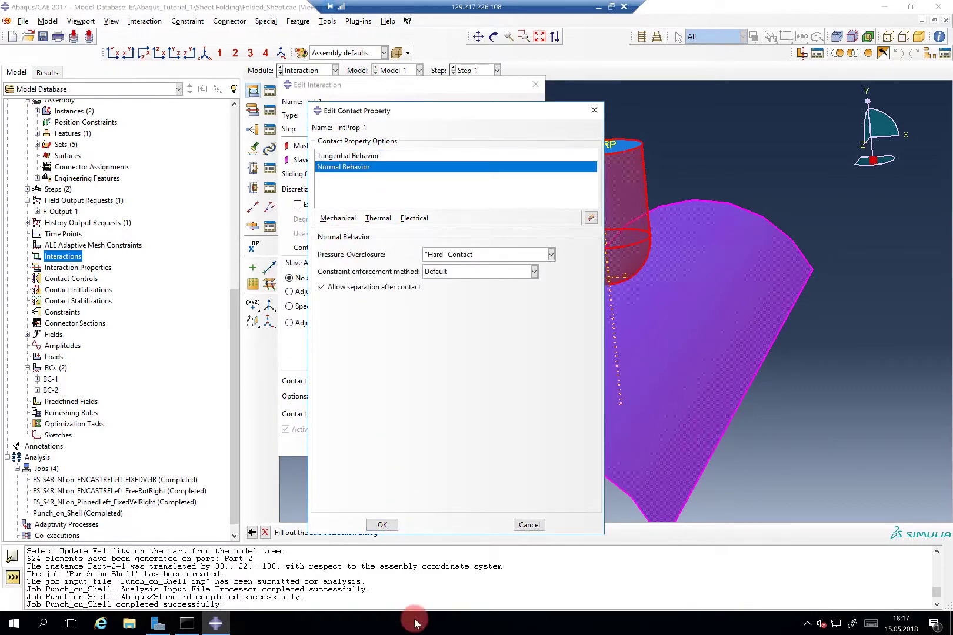
click(382, 524)
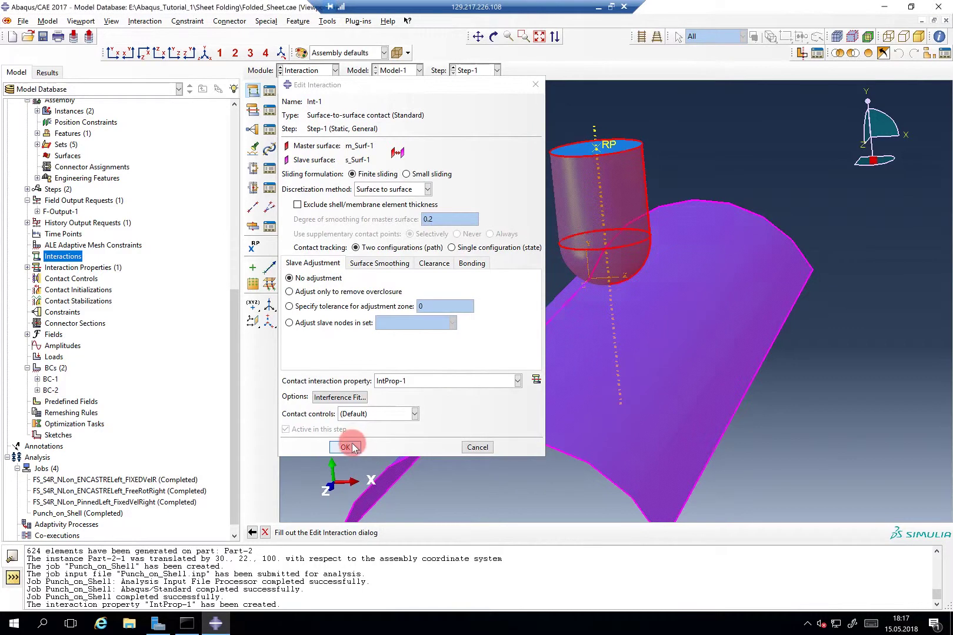
click(346, 447)
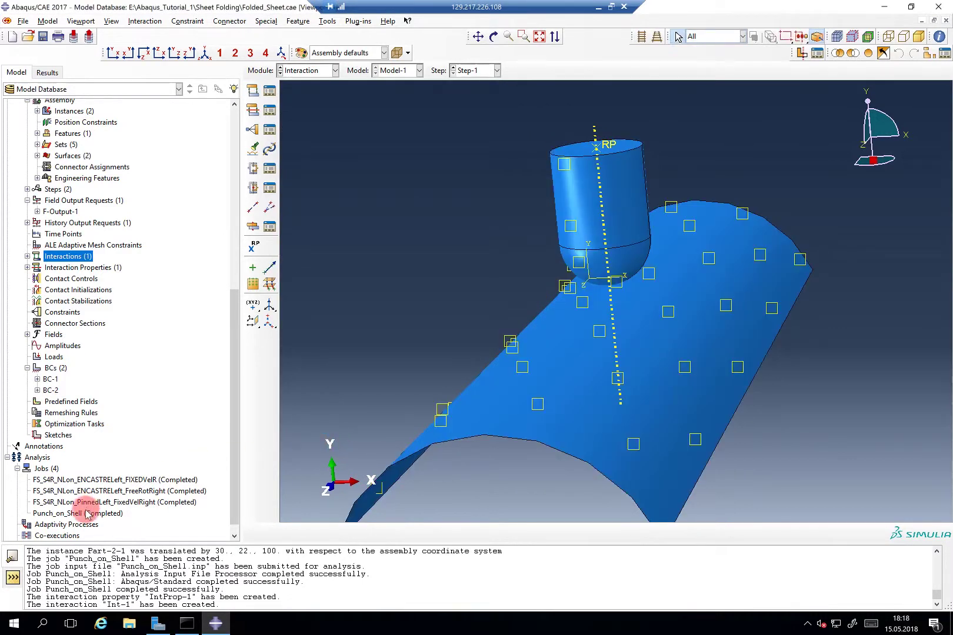
Open Punch_on_Shell results, view Mises contours with the sheet upright, then return to the model tree
right_click(86, 514)
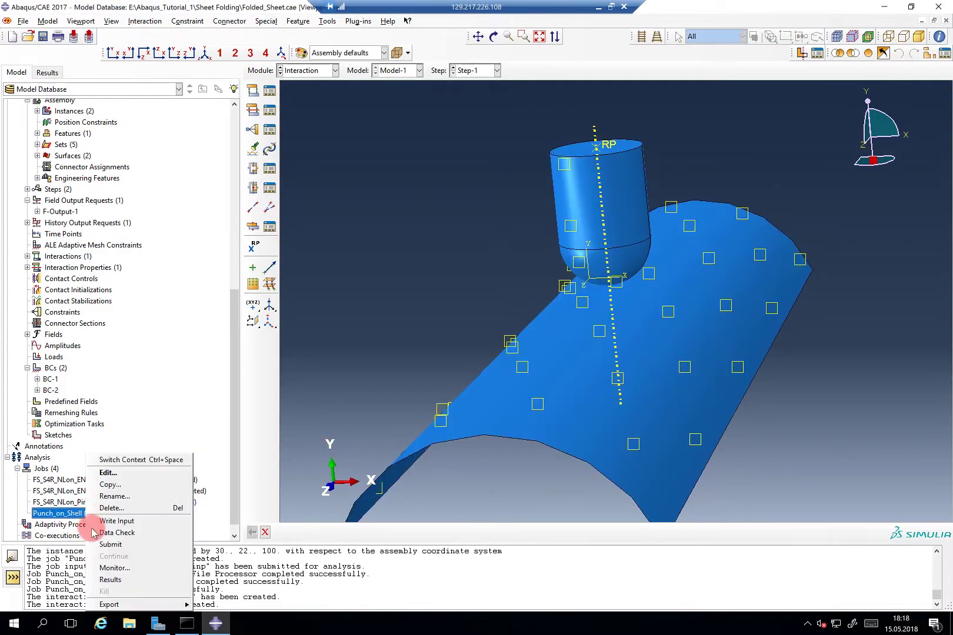
click(111, 579)
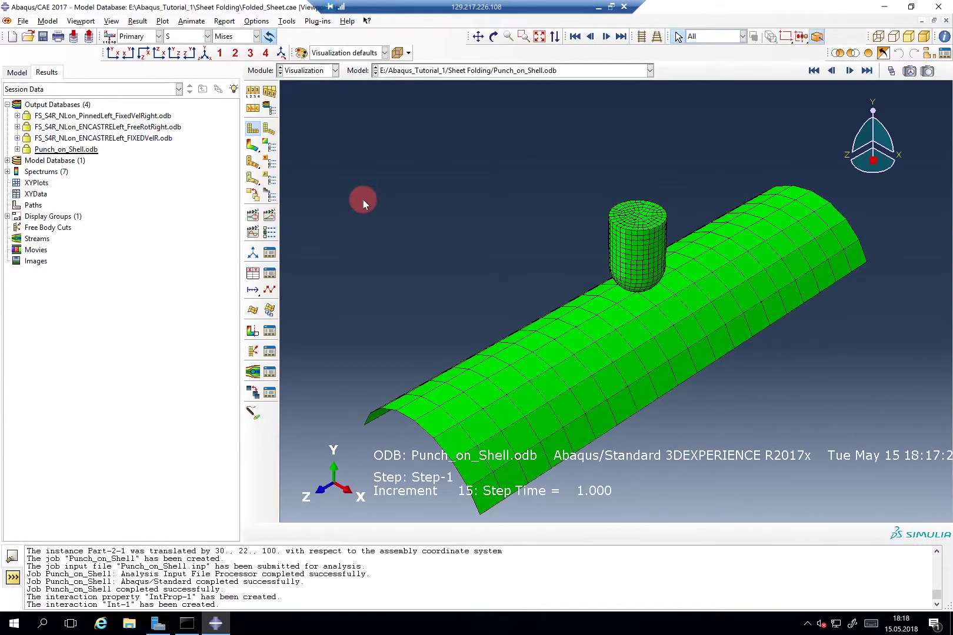
click(254, 146)
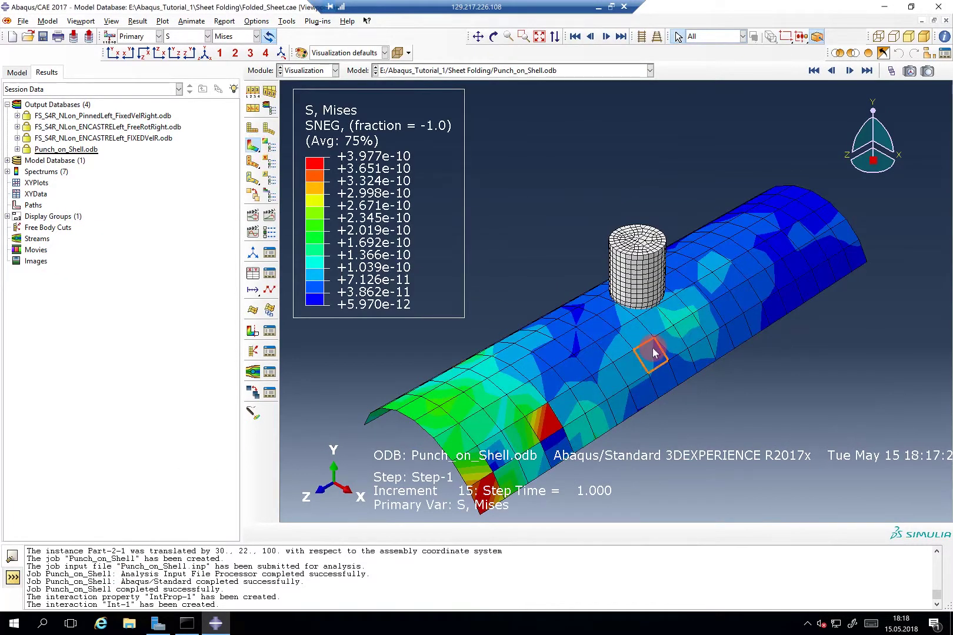
ctrl+alt+drag(656, 346, 649, 281)
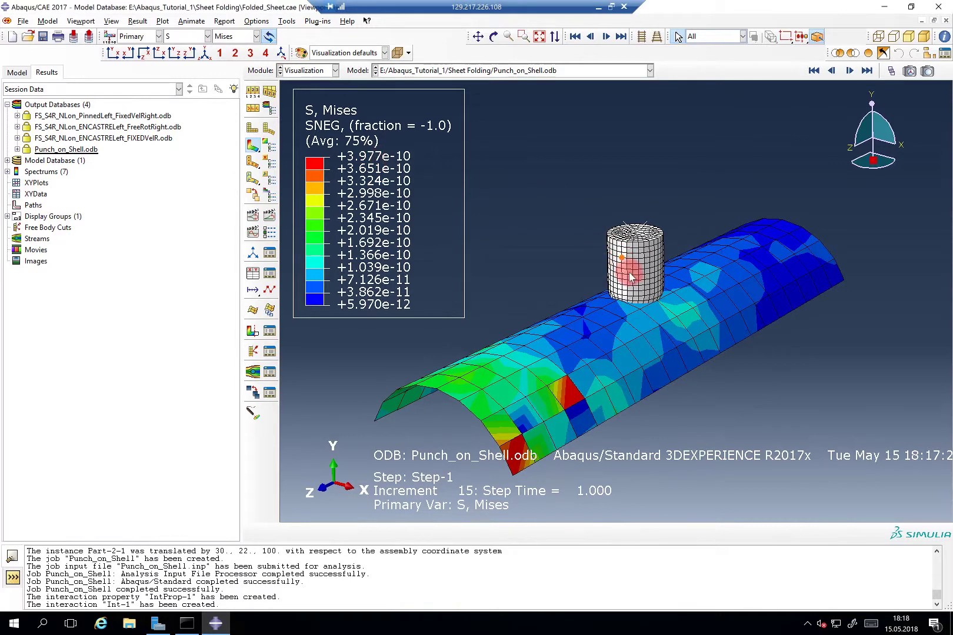
key(ctrl+alt)
ctrl+alt+drag(568, 327, 634, 324)
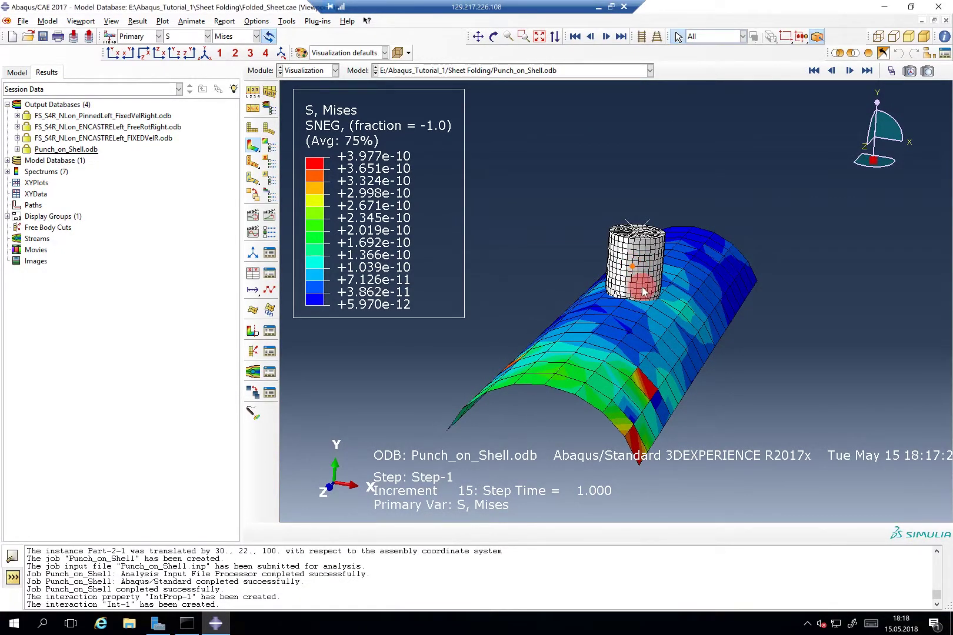
click(16, 71)
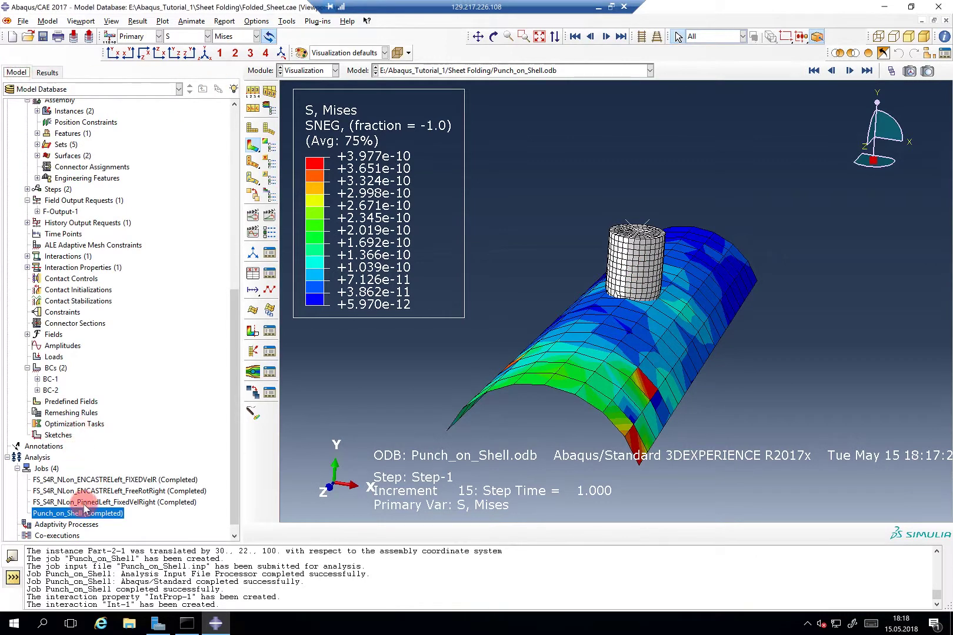
Resubmit Punch_on_Shell, overwriting the existing job files, and bring up the completed job's actions
right_click(86, 515)
click(118, 535)
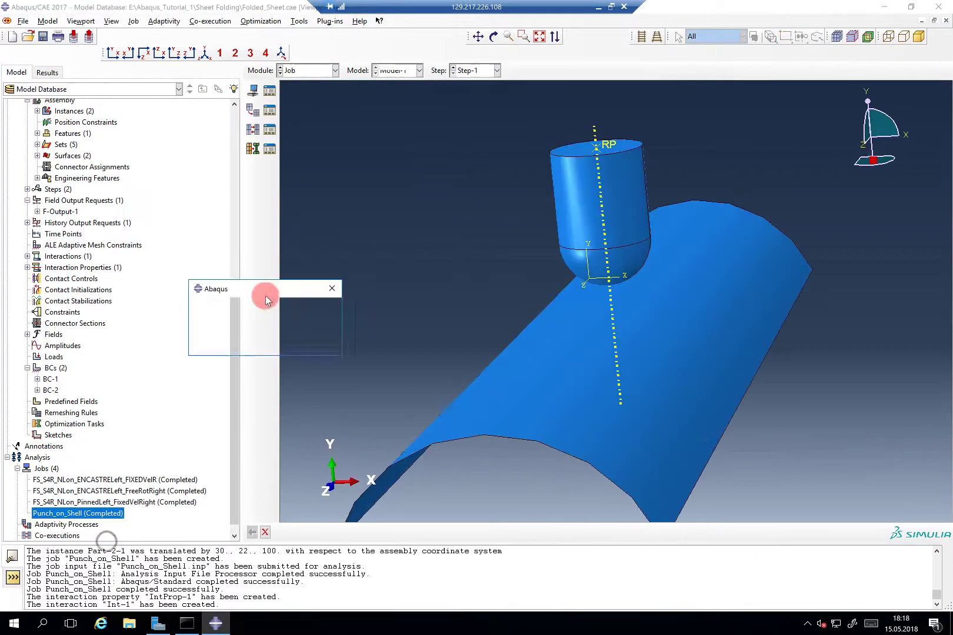
click(228, 346)
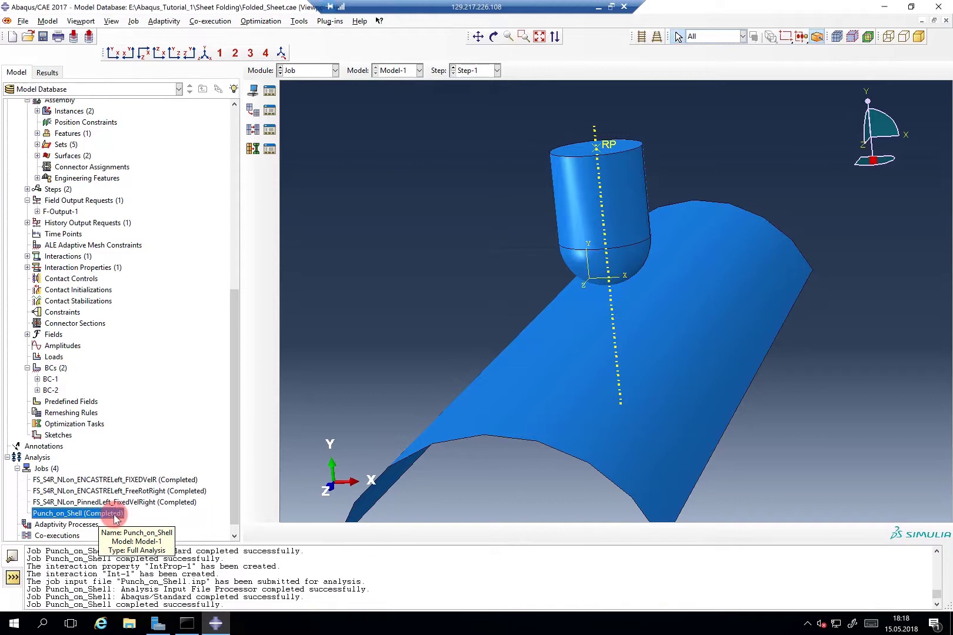
right_click(112, 513)
Plot the rerun Mises contours on the deformed sheet, rotate to show the arch, and animate the time history
click(130, 580)
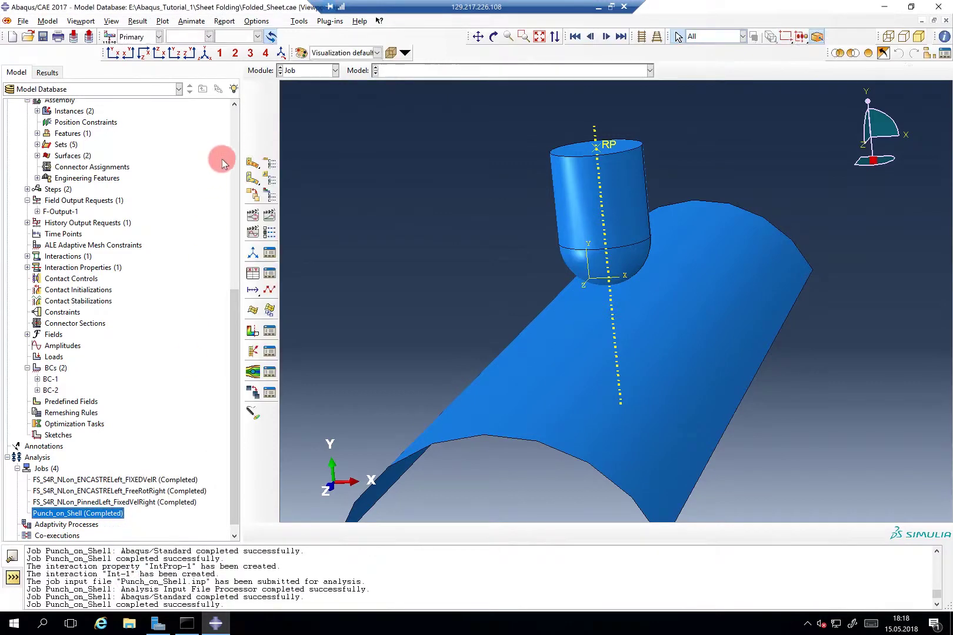
click(250, 152)
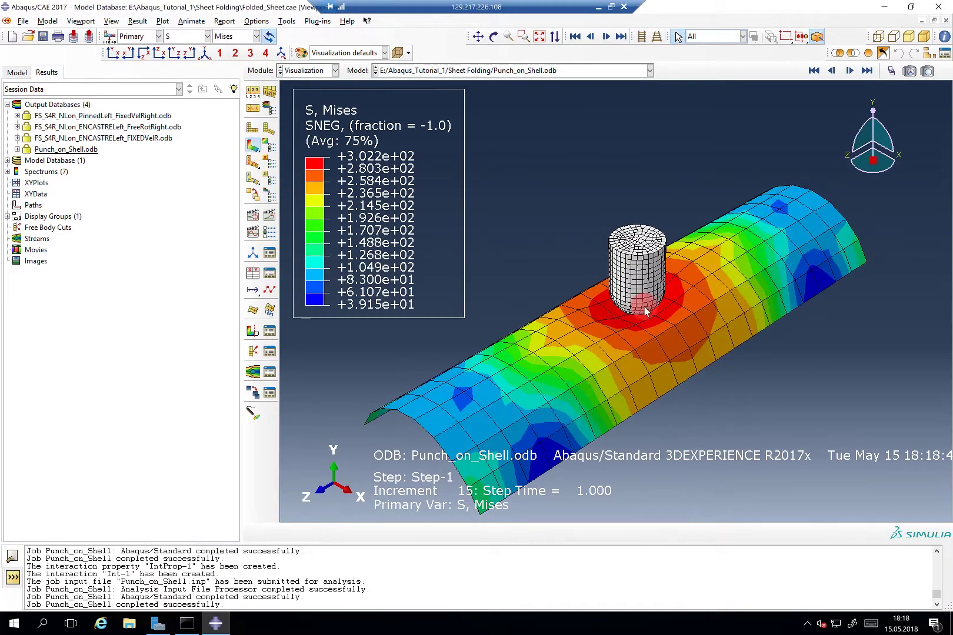
mouse_move(654, 317)
ctrl+alt+mouse_down()
mouse_move(578, 149)
mouse_move(598, 136)
mouse_move(653, 155)
mouse_move(680, 281)
mouse_move(667, 307)
ctrl+alt+mouse_up()
scroll(665, 310, up, 5)
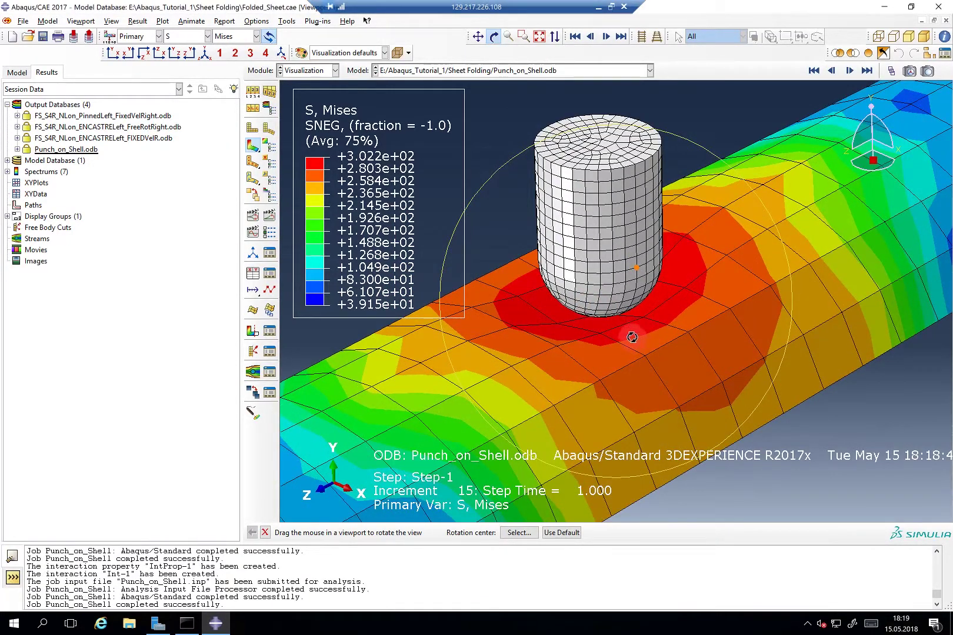
drag(631, 337, 523, 232)
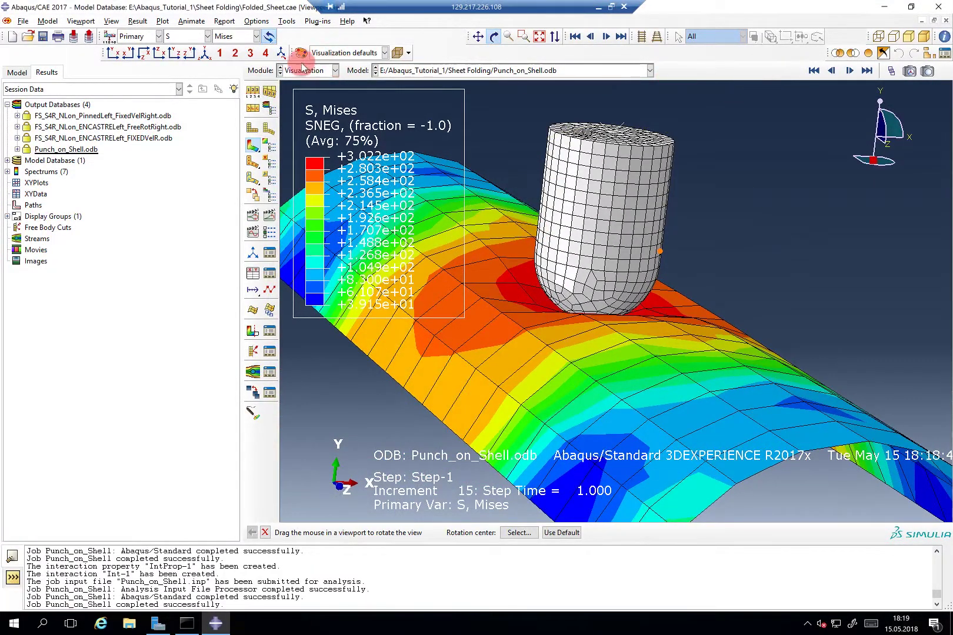
click(250, 332)
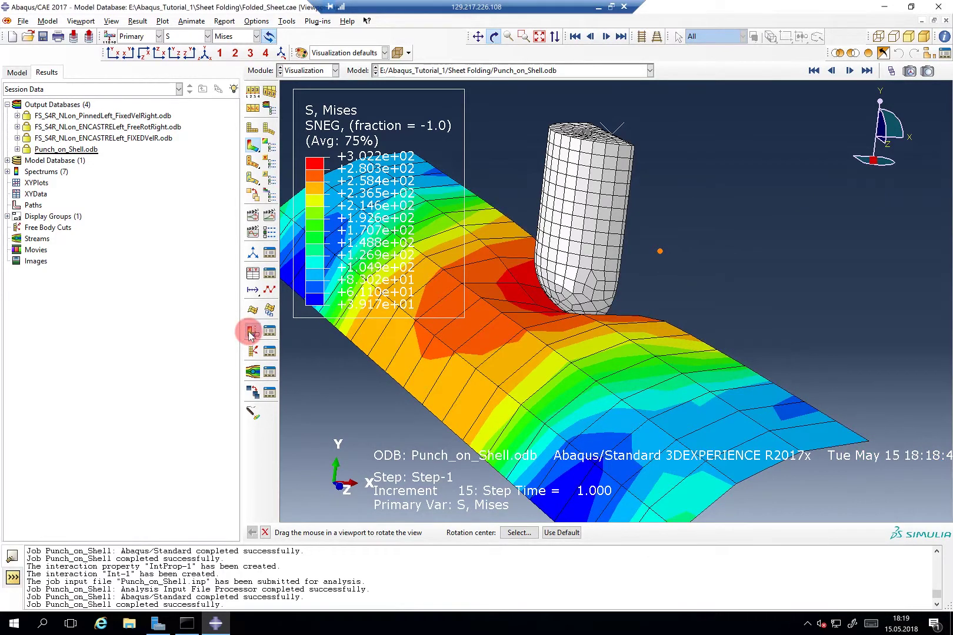
Try the X- and Y-plane view cuts, then switch the section to the Z-plane cut
click(267, 333)
click(137, 168)
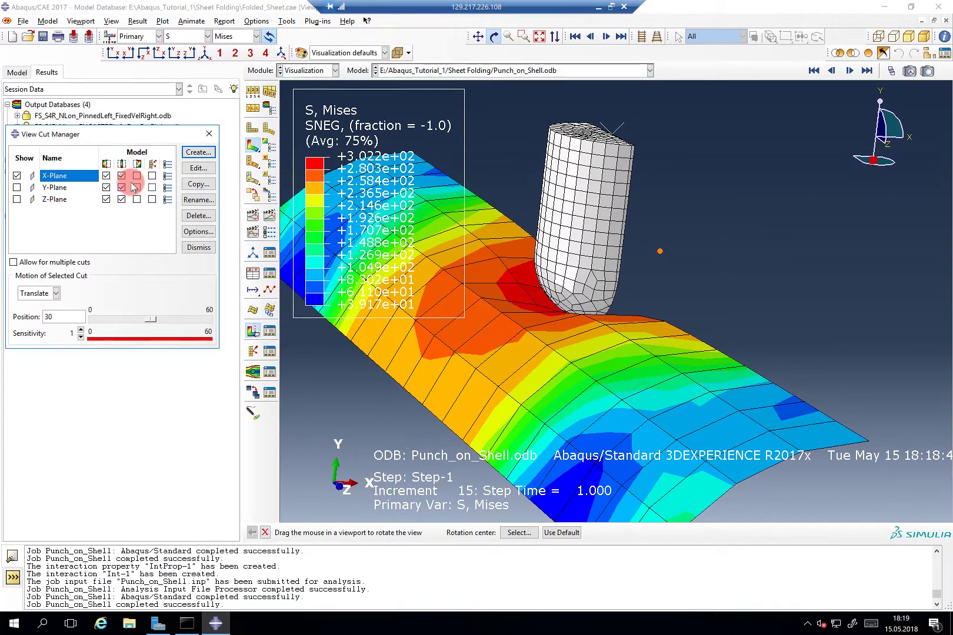
click(107, 176)
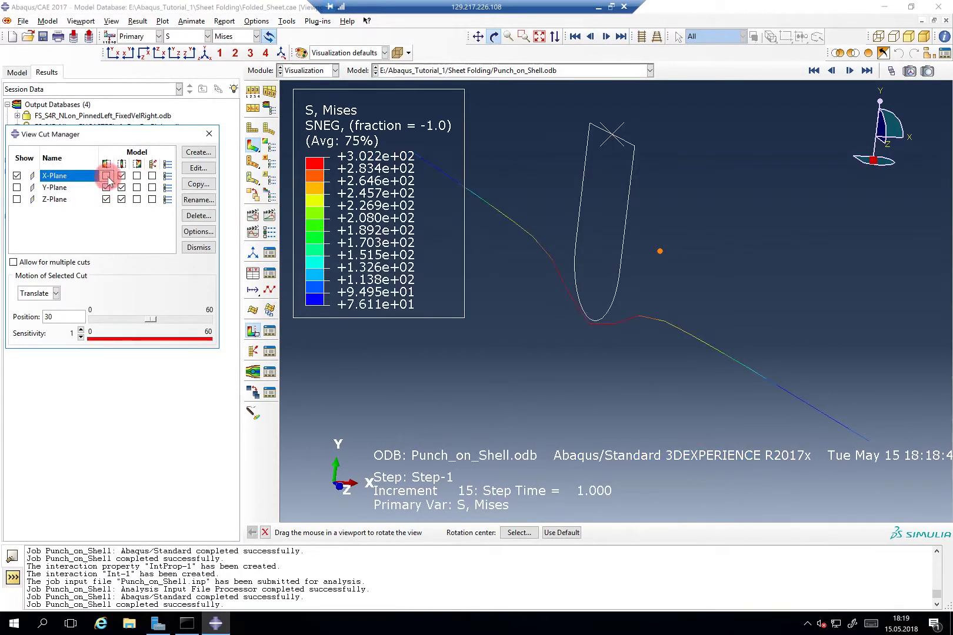
click(106, 176)
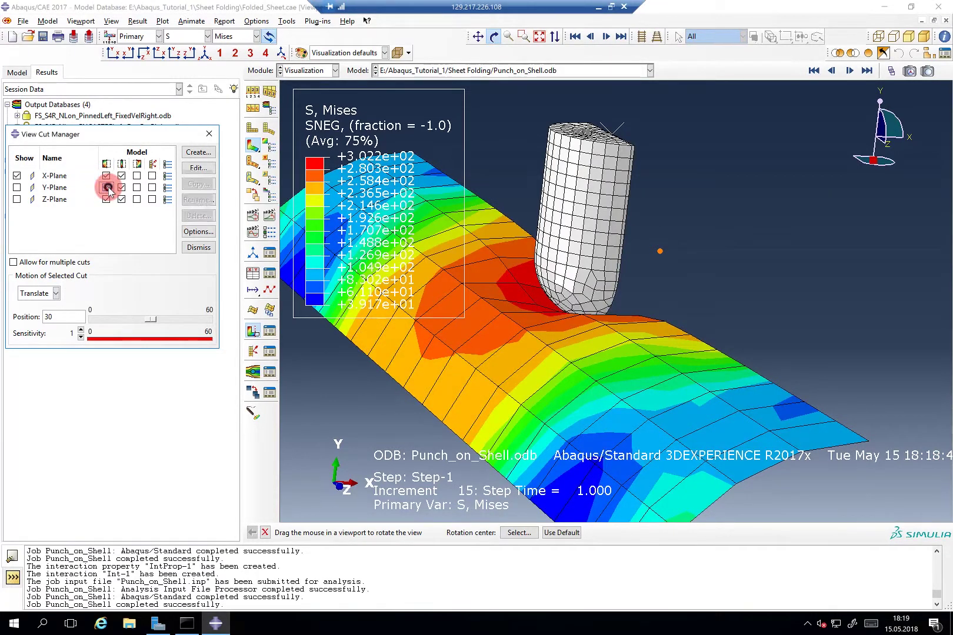
click(107, 187)
click(152, 188)
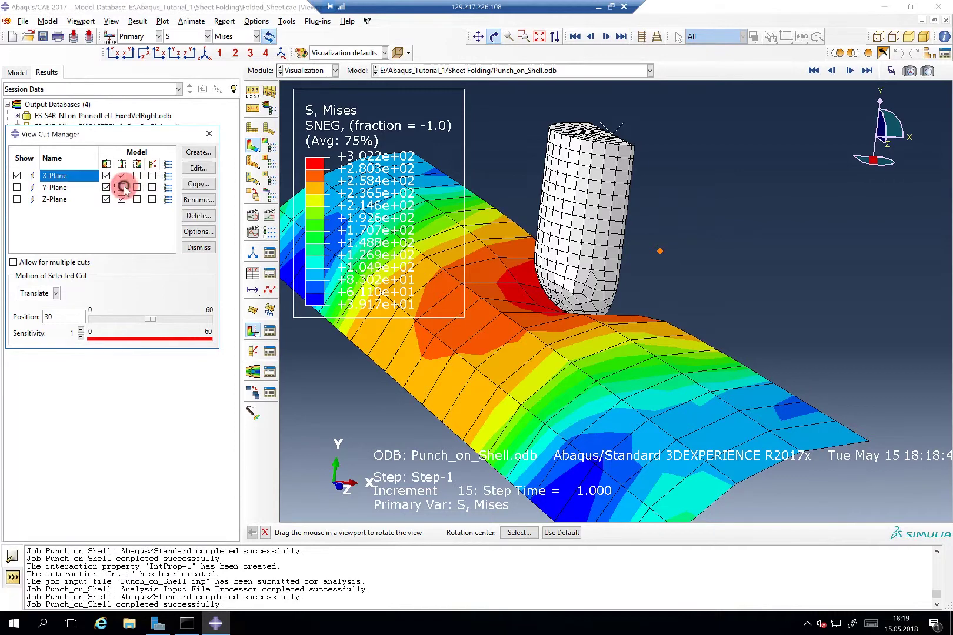
click(16, 188)
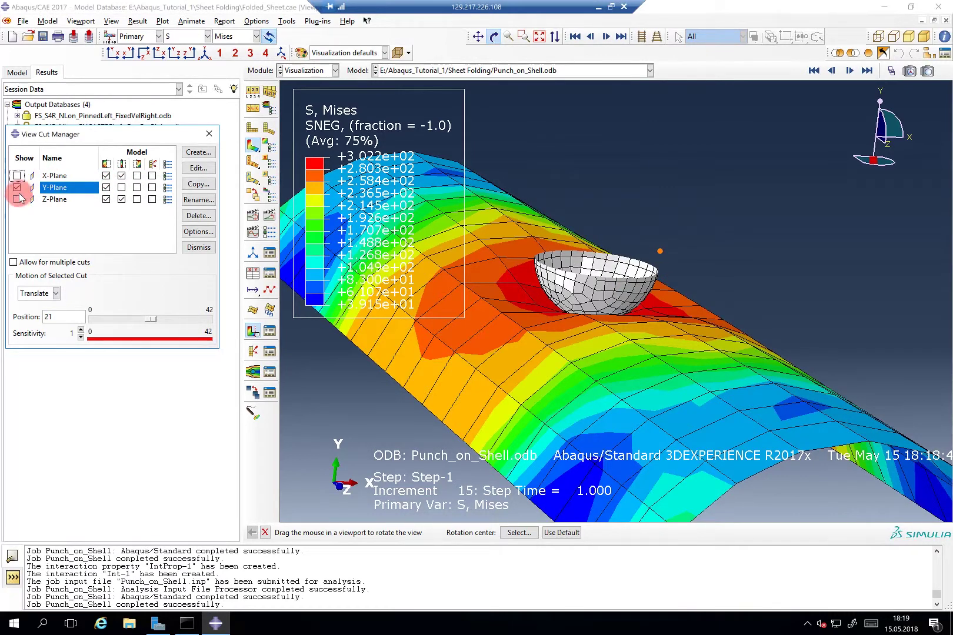
click(17, 199)
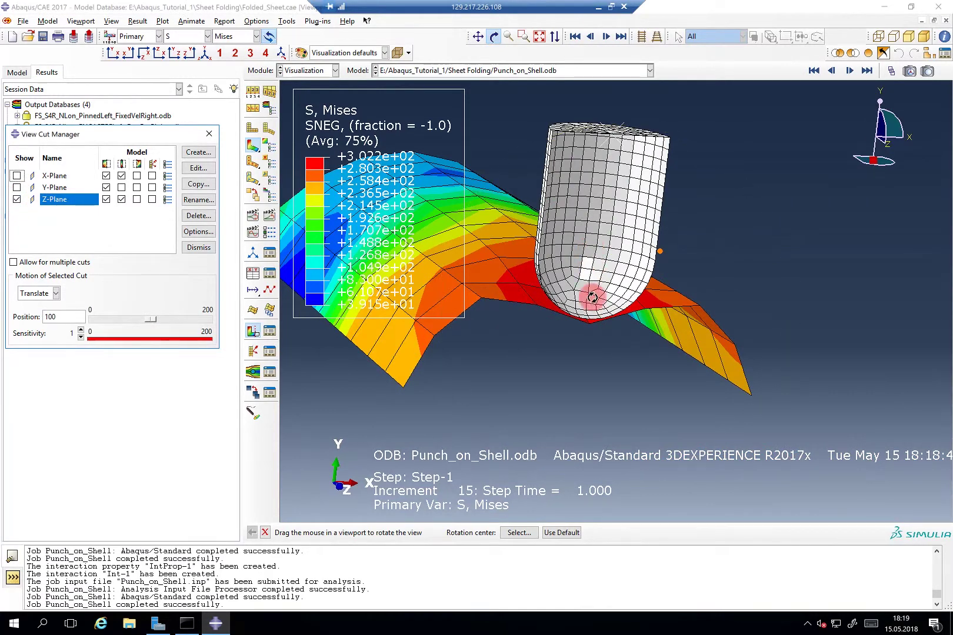
Orbit the Z-cut section and set the punch–sheet contact point as the rotation center
drag(644, 331, 603, 347)
scroll(602, 346, up, 5)
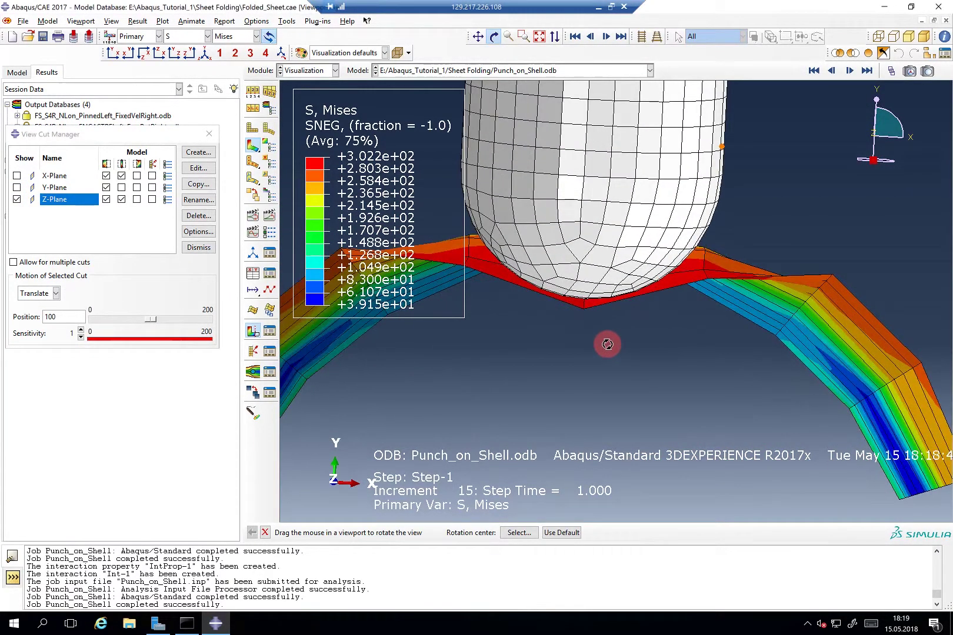
scroll(563, 296, down, 5)
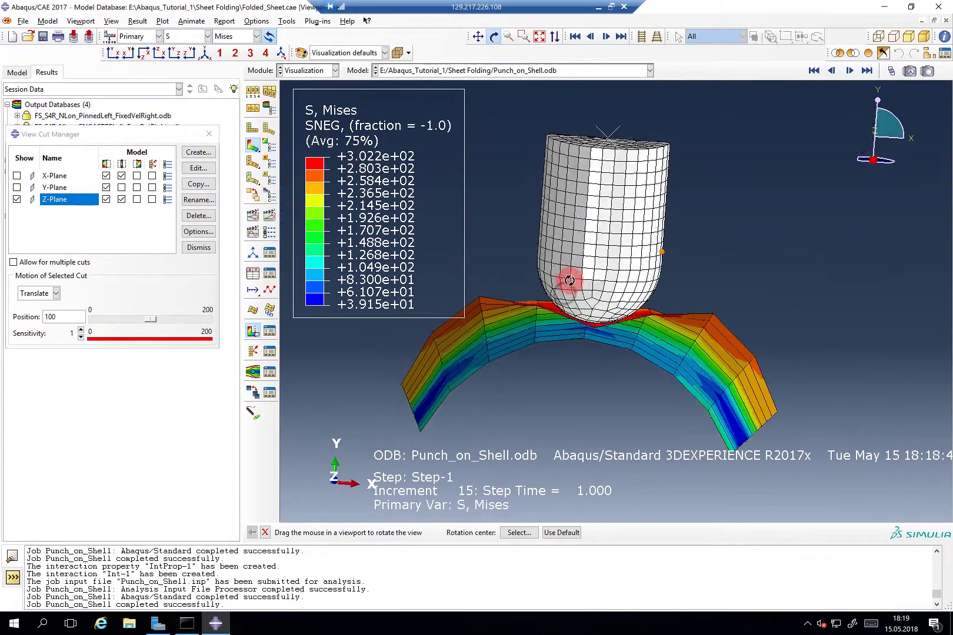
drag(568, 279, 616, 365)
scroll(603, 336, up, 5)
scroll(592, 314, down, 5)
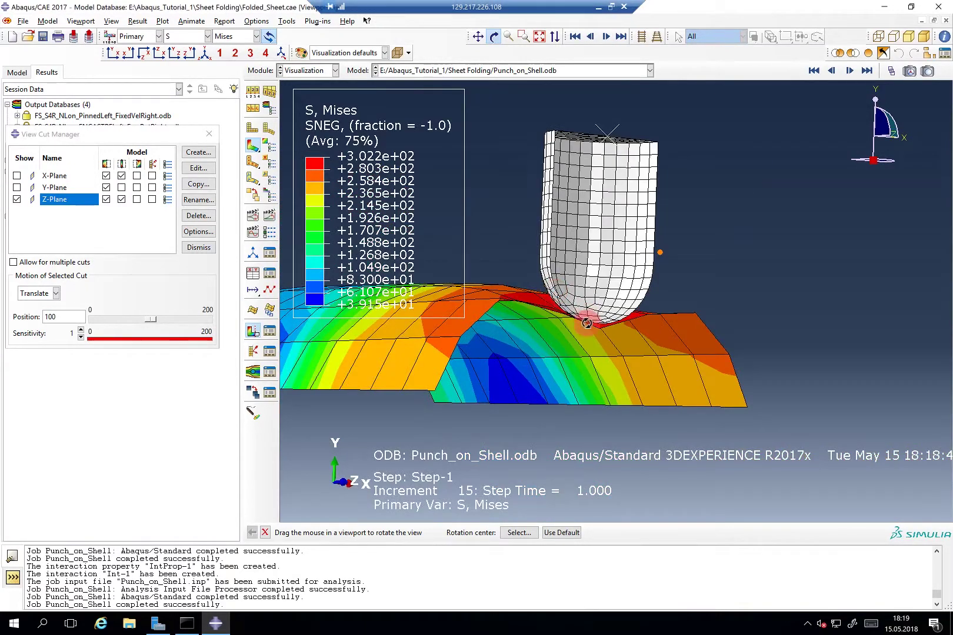
right_click(587, 323)
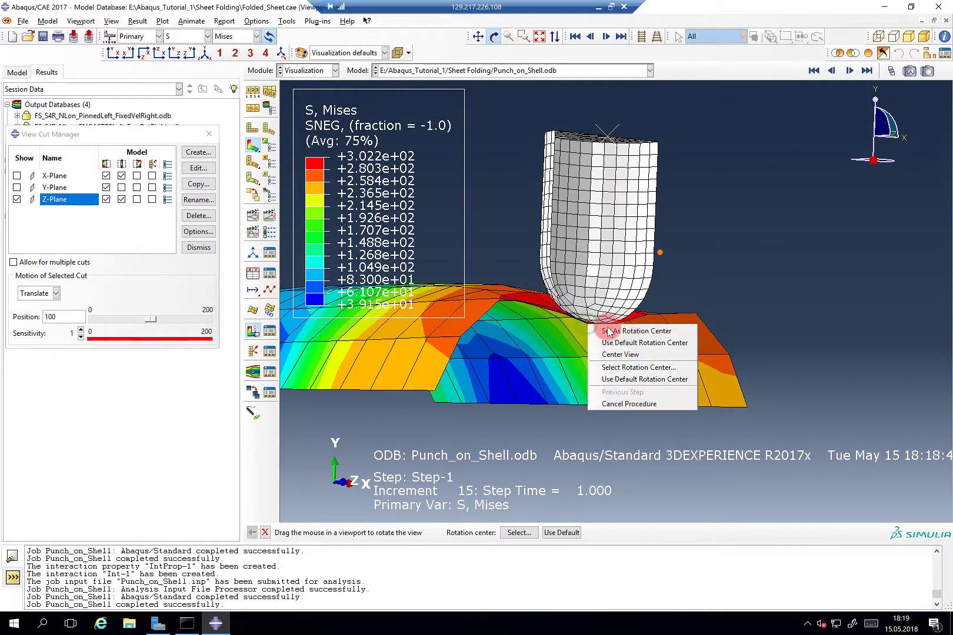
click(635, 330)
Close the View Cut Manager, zoom in, and rotate around the contact region
click(208, 134)
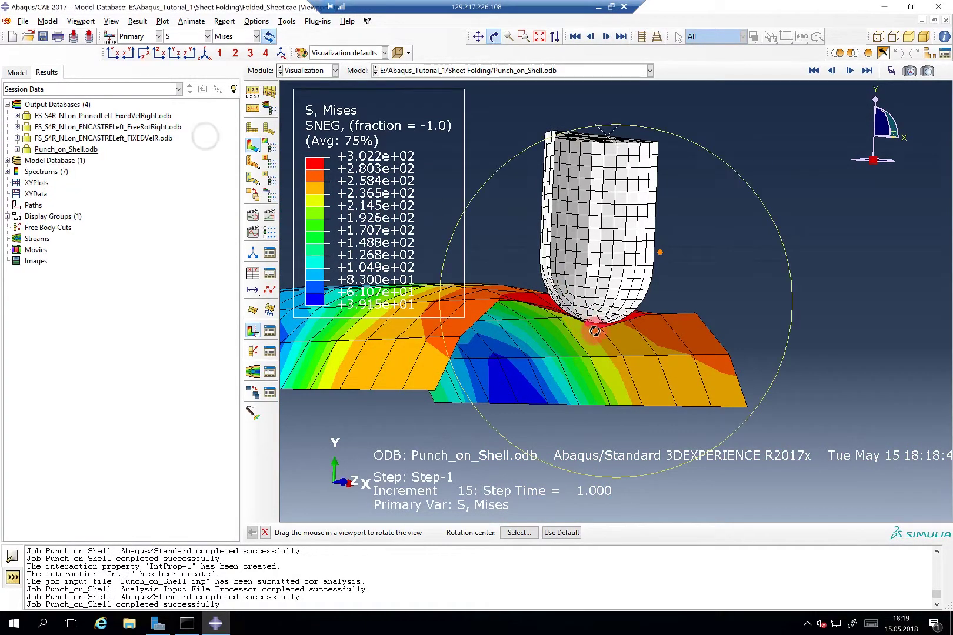
scroll(593, 329, up, 3)
scroll(593, 329, up, 4)
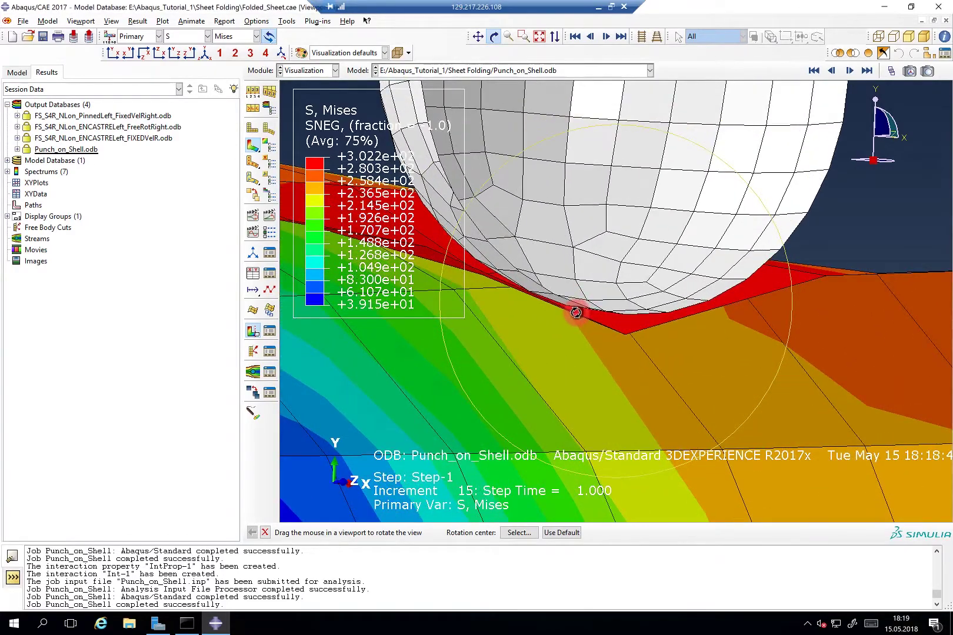
drag(570, 306, 772, 322)
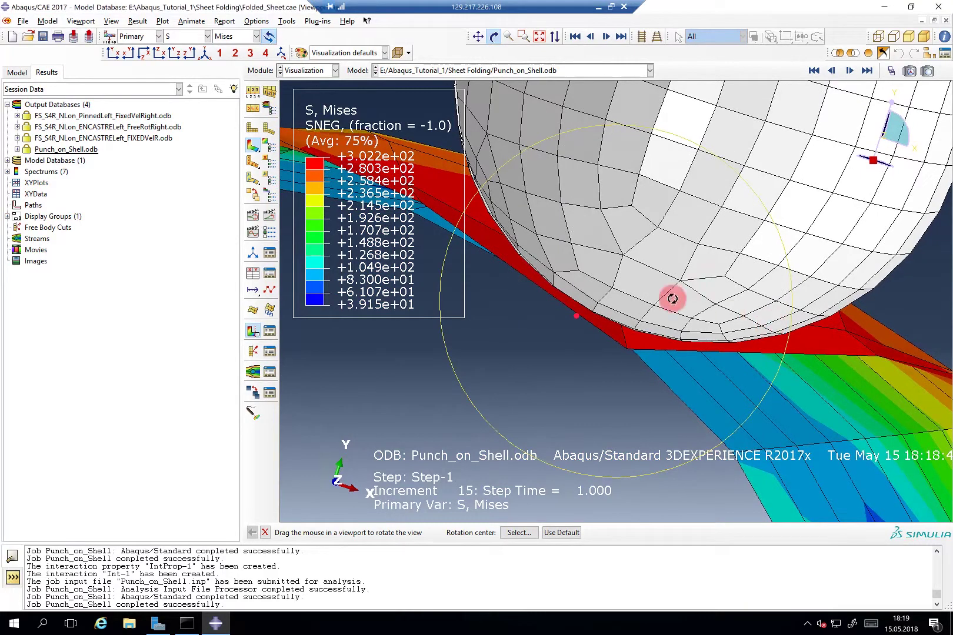
click(111, 21)
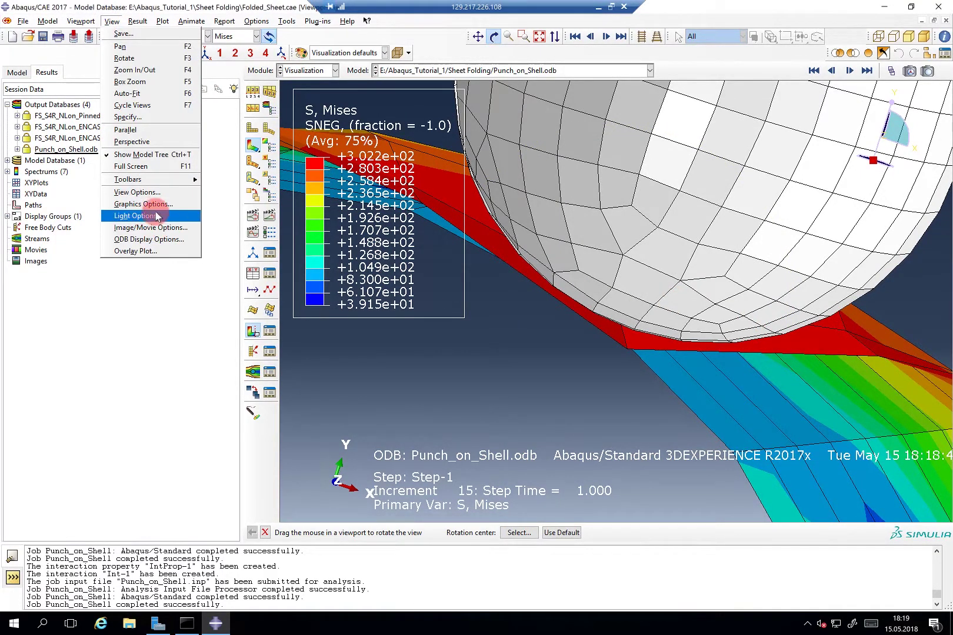
Turn on Render shell thickness in ODB Display Options and rotate to inspect the thickened sheet
click(155, 240)
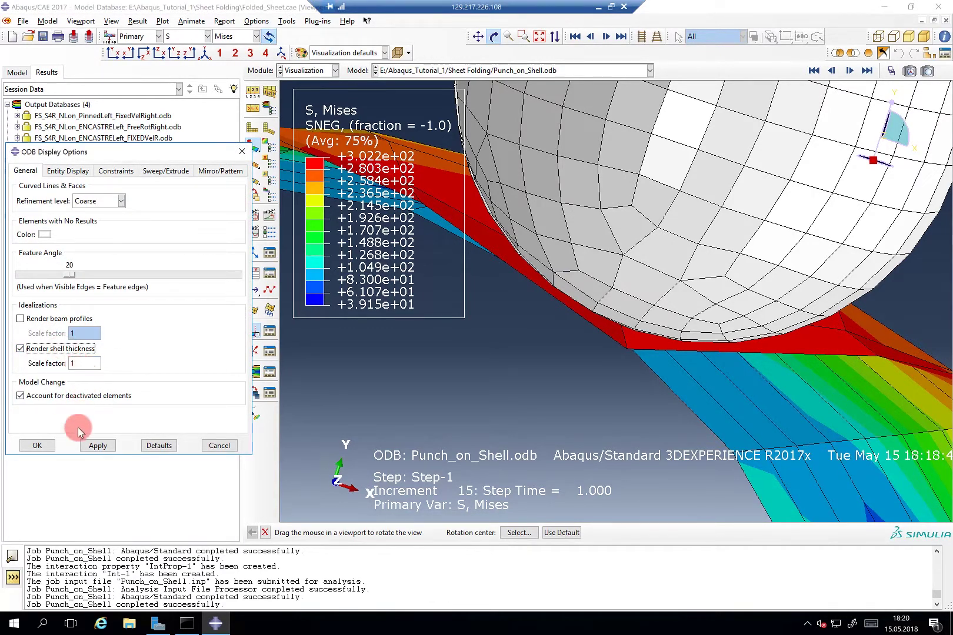
click(94, 445)
mouse_move(612, 381)
mouse_down()
mouse_move(623, 378)
mouse_move(625, 401)
mouse_move(657, 403)
mouse_move(659, 377)
mouse_move(583, 370)
mouse_move(574, 357)
mouse_move(584, 348)
mouse_move(605, 360)
mouse_up()
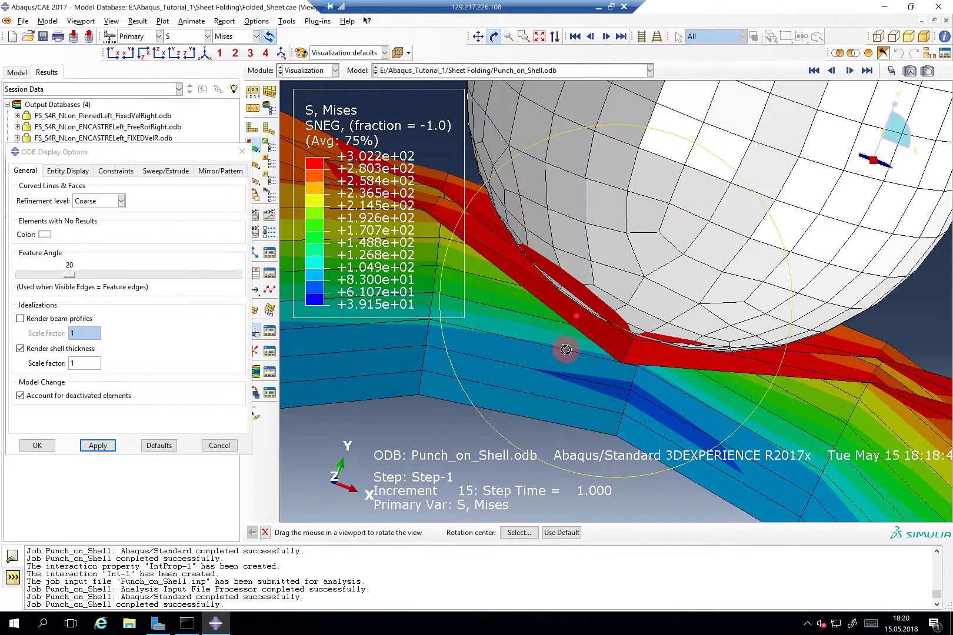
Turn shell thickness rendering back off and close the display options
click(20, 348)
click(97, 445)
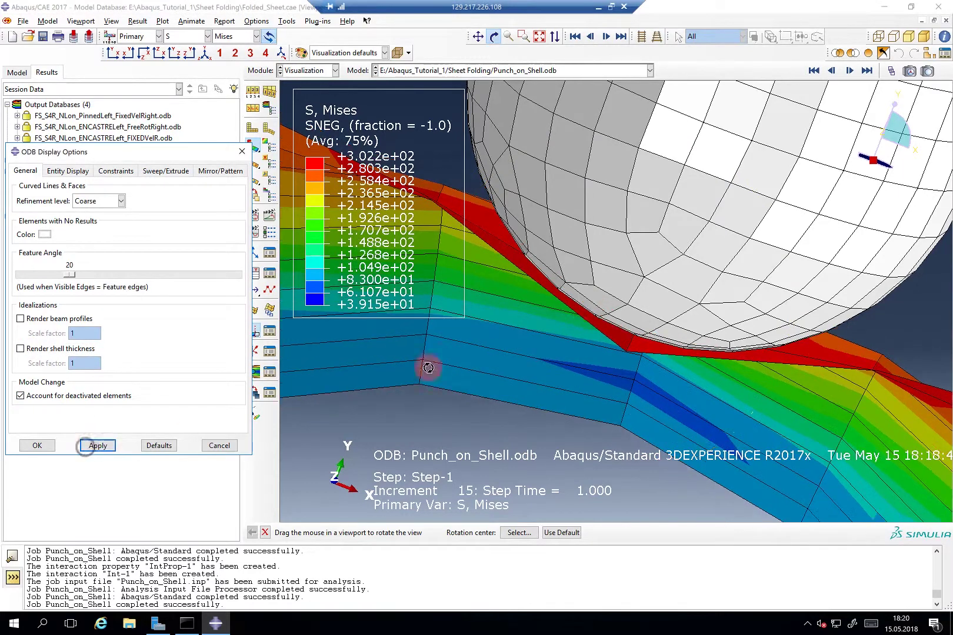
drag(428, 367, 557, 254)
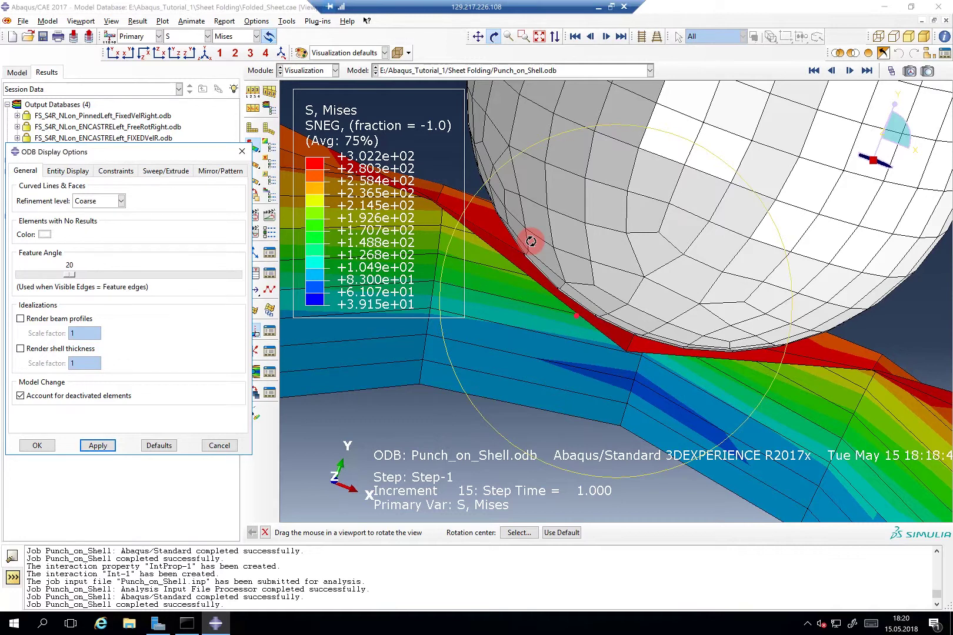
click(242, 151)
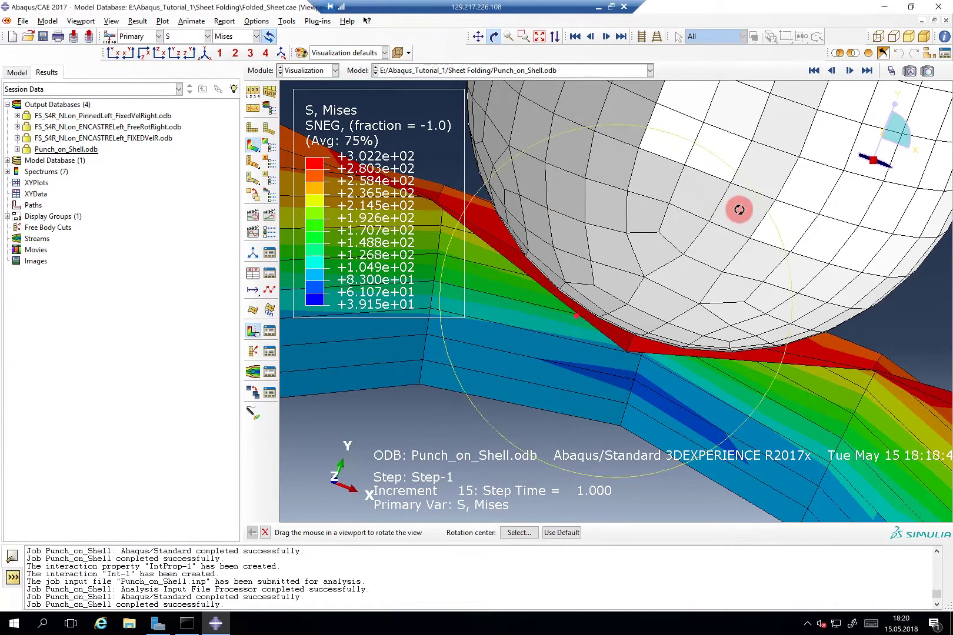